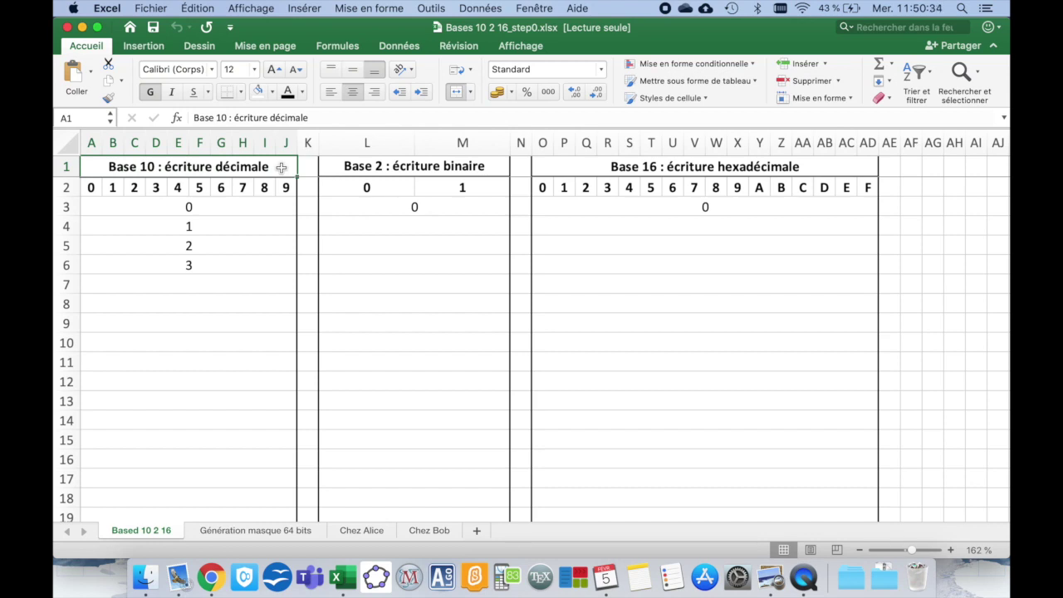
Step: Start the decimal series from 0 and extend it to 16 at row 19
{"action": "left_click_drag", "start_coordinate": [189, 206], "coordinate": [194, 262]}
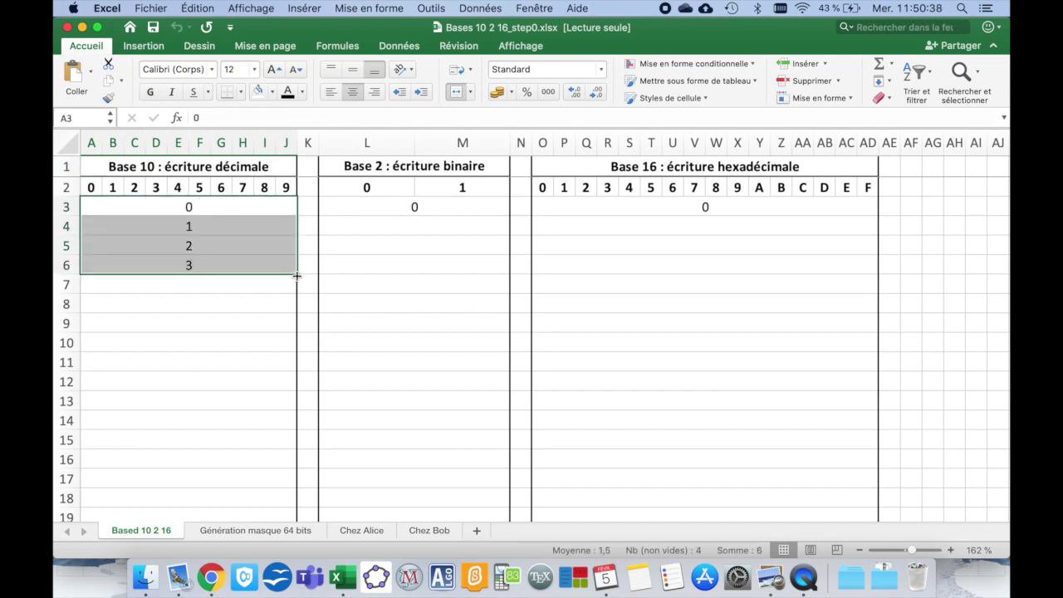
{"action": "left_click_drag", "start_coordinate": [297, 275], "coordinate": [295, 382]}
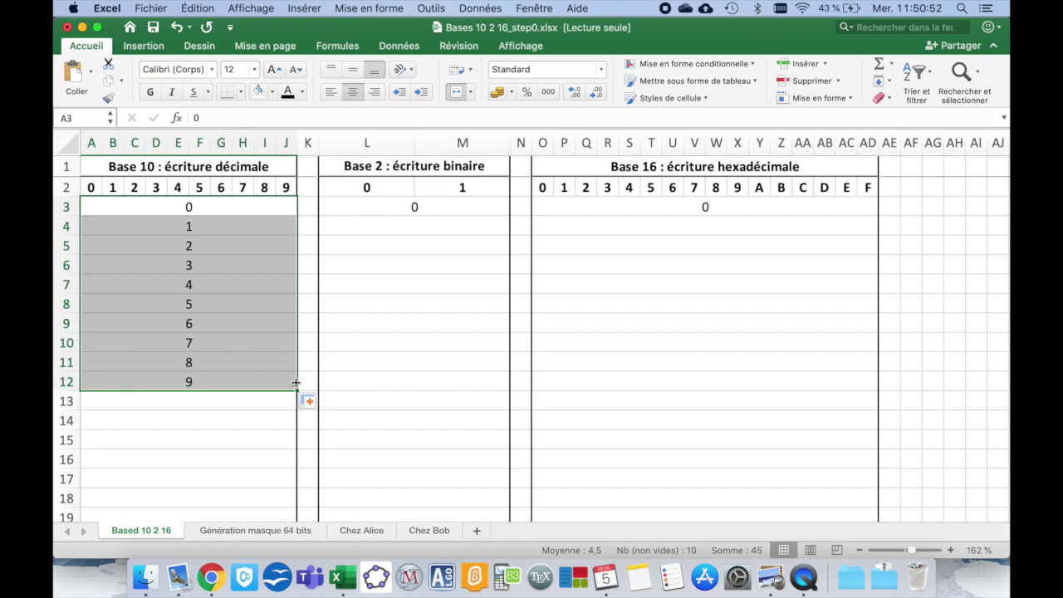
{"action": "left_click_drag", "start_coordinate": [296, 383], "coordinate": [296, 500]}
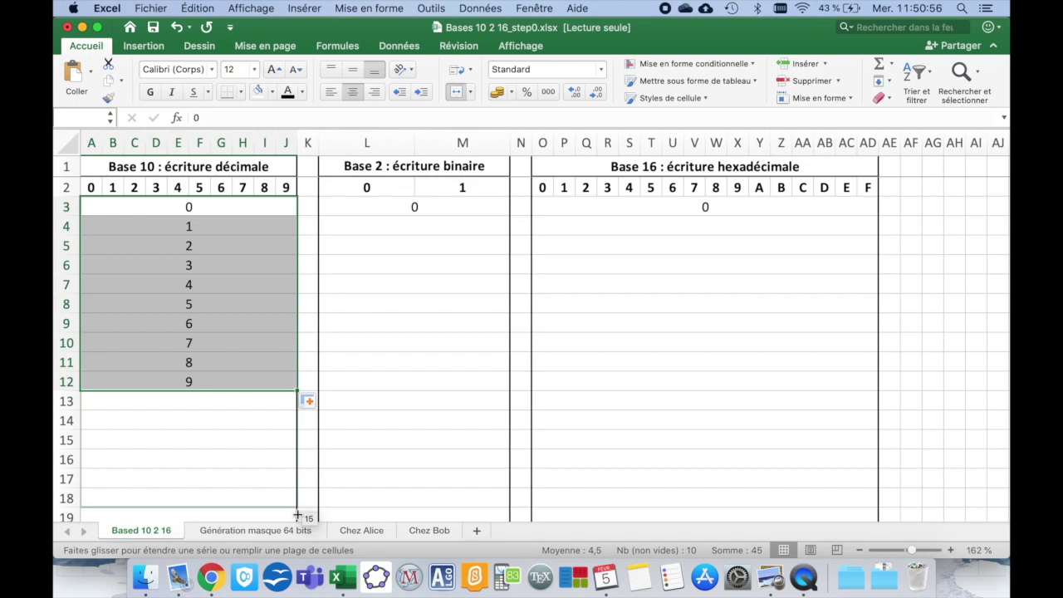
{"action": "mouse_move", "coordinate": [297, 500]}
{"action": "left_mouse_down"}
{"action": "mouse_move", "coordinate": [298, 525]}
{"action": "mouse_move", "coordinate": [301, 449]}
{"action": "mouse_move", "coordinate": [297, 498]}
{"action": "left_mouse_up"}
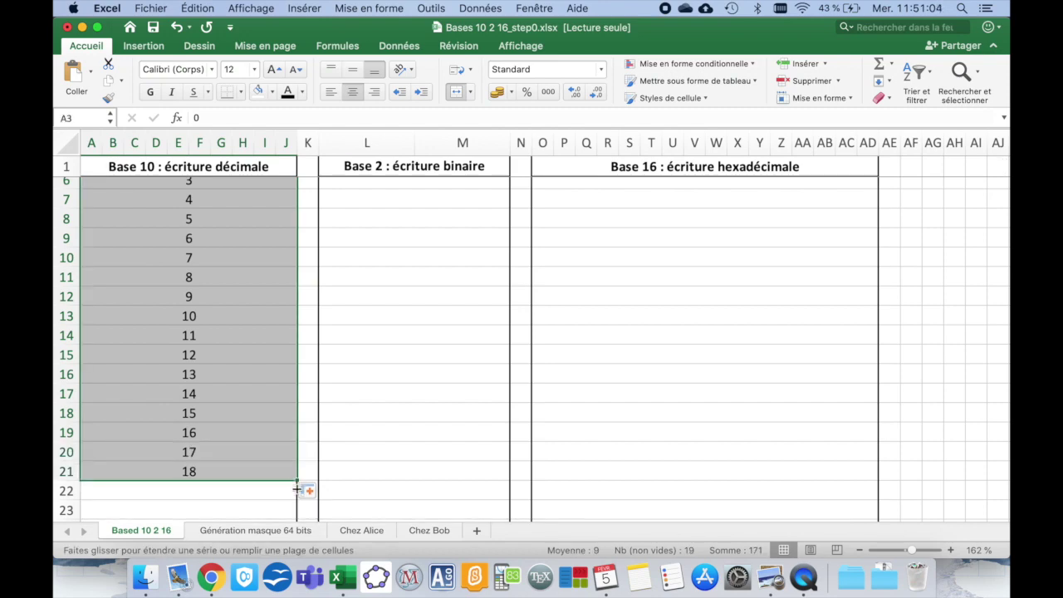
Step: Continue the decimal series down to 424 at row 427, then return to the top
{"action": "scroll", "coordinate": [262, 421], "scroll_direction": "down", "scroll_amount": 5}
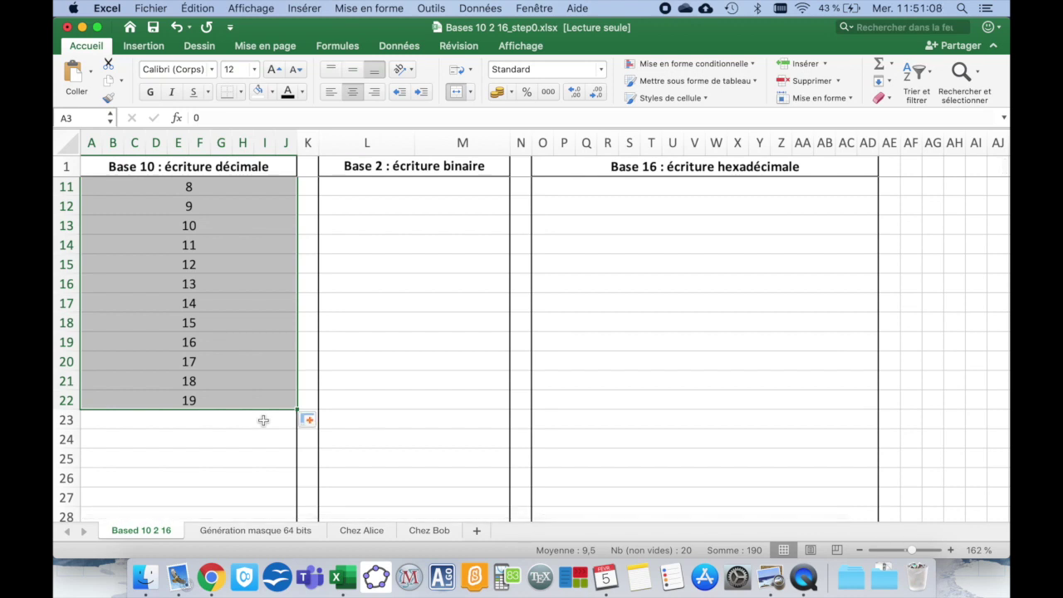
{"action": "left_click_drag", "start_coordinate": [298, 408], "coordinate": [299, 428]}
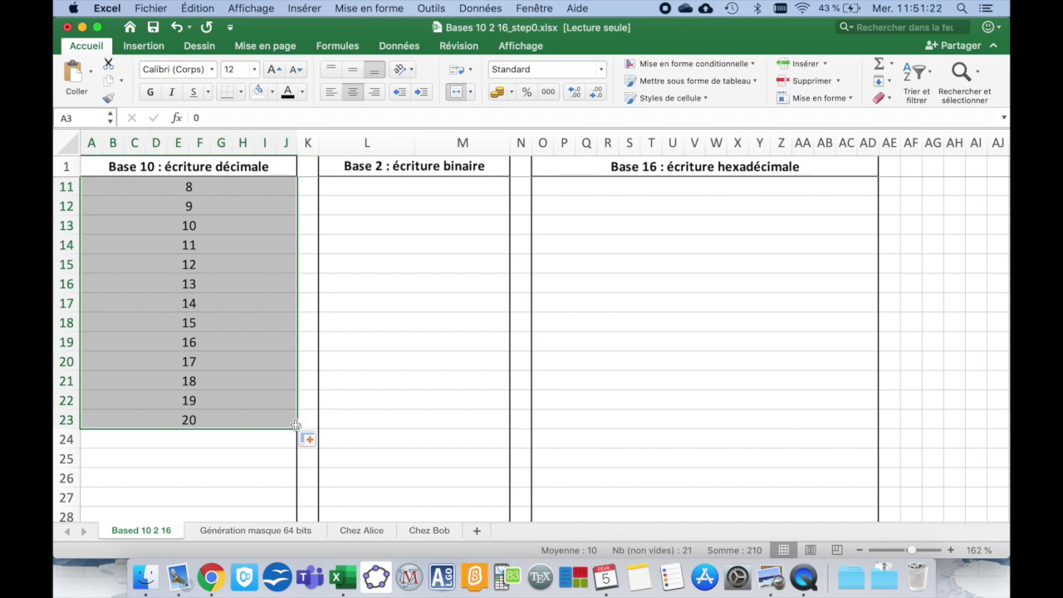
{"action": "left_click_drag", "start_coordinate": [296, 429], "coordinate": [301, 510]}
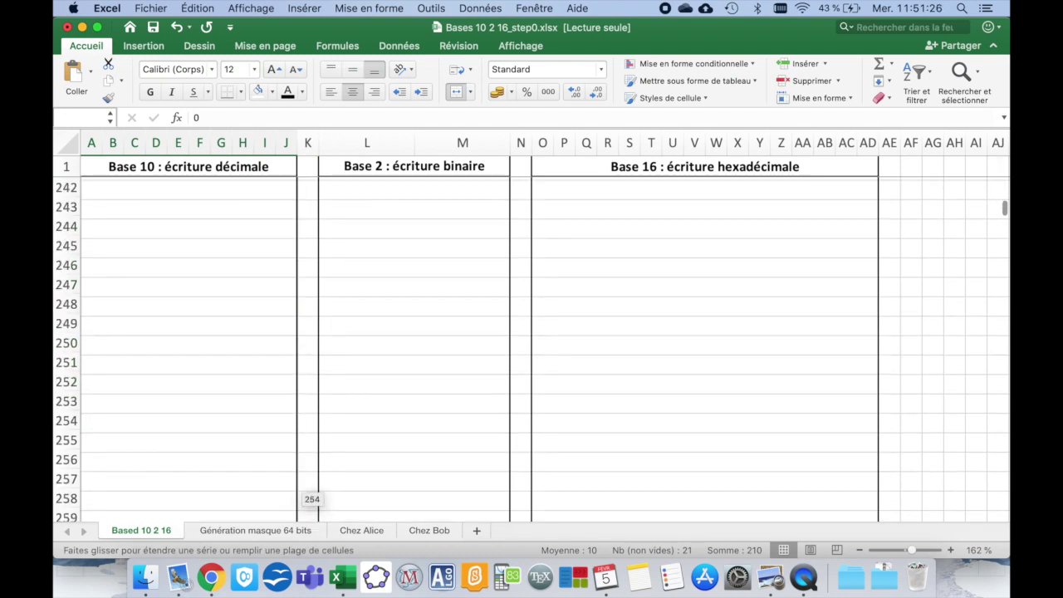
{"action": "left_click_drag", "start_coordinate": [301, 510], "coordinate": [299, 490]}
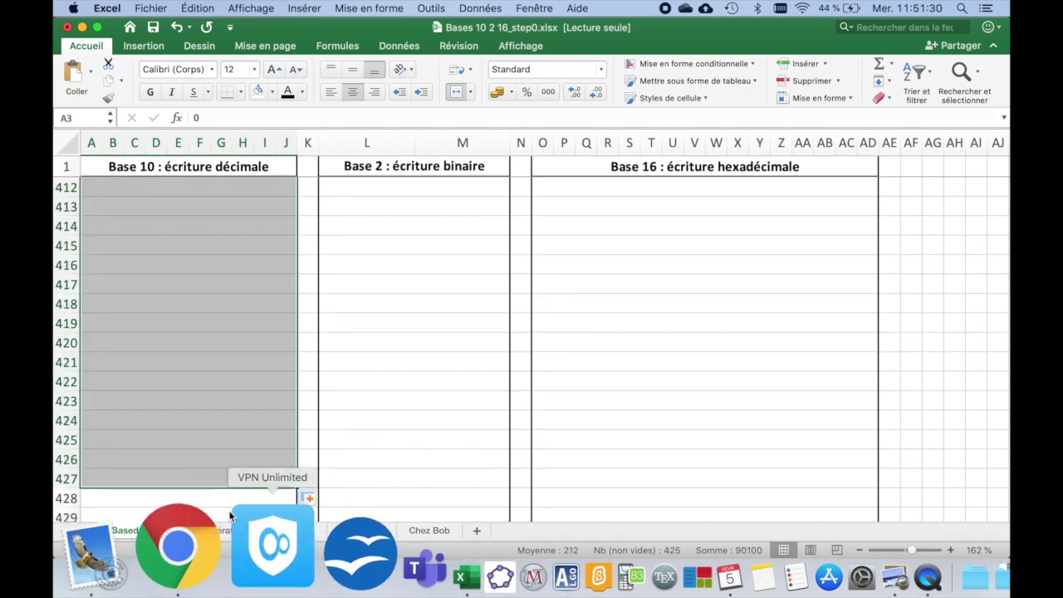
{"action": "scroll", "coordinate": [222, 428], "scroll_direction": "up", "scroll_amount": 4}
{"action": "scroll", "coordinate": [222, 428], "scroll_direction": "up", "scroll_amount": 3}
{"action": "scroll", "coordinate": [222, 428], "scroll_direction": "up", "scroll_amount": 5}
{"action": "scroll", "coordinate": [222, 428], "scroll_direction": "up", "scroll_amount": 8}
{"action": "scroll", "coordinate": [222, 428], "scroll_direction": "up", "scroll_amount": 6}
{"action": "scroll", "coordinate": [221, 428], "scroll_direction": "up", "scroll_amount": 15}
{"action": "scroll", "coordinate": [222, 428], "scroll_direction": "up", "scroll_amount": 10}
{"action": "scroll", "coordinate": [222, 427], "scroll_direction": "up", "scroll_amount": 2}
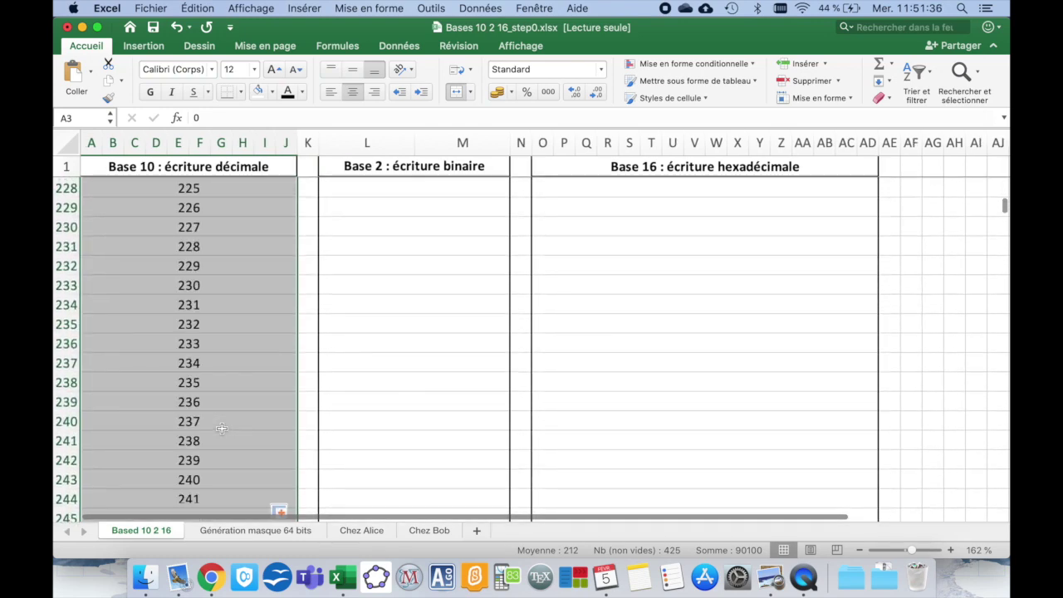
{"action": "scroll", "coordinate": [222, 428], "scroll_direction": "up", "scroll_amount": 12}
{"action": "scroll", "coordinate": [221, 427], "scroll_direction": "up", "scroll_amount": 11}
{"action": "scroll", "coordinate": [222, 428], "scroll_direction": "up", "scroll_amount": 4}
{"action": "scroll", "coordinate": [221, 428], "scroll_direction": "up", "scroll_amount": 10}
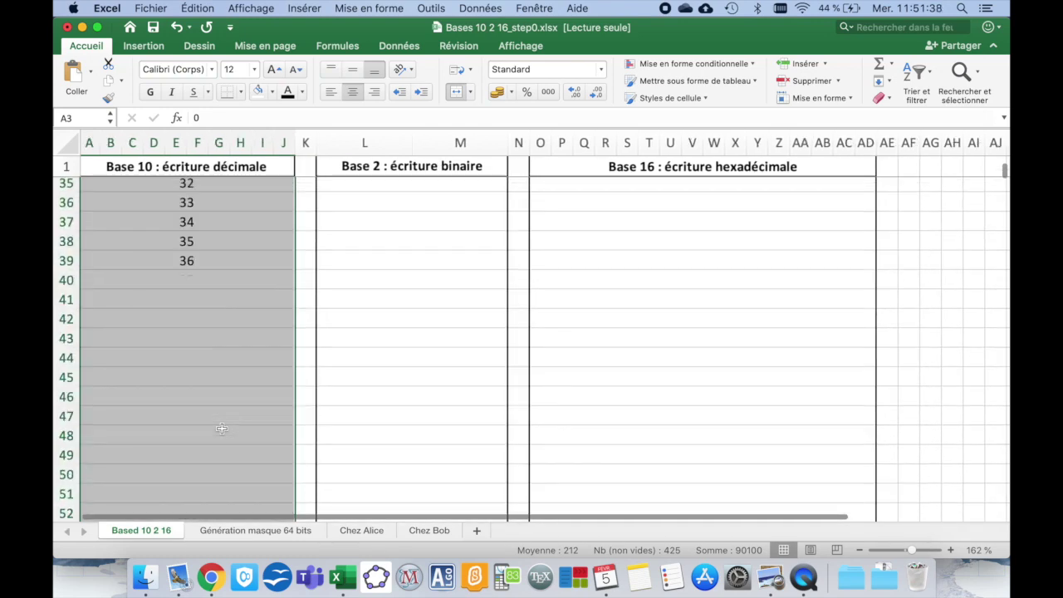
{"action": "scroll", "coordinate": [221, 428], "scroll_direction": "up", "scroll_amount": 7}
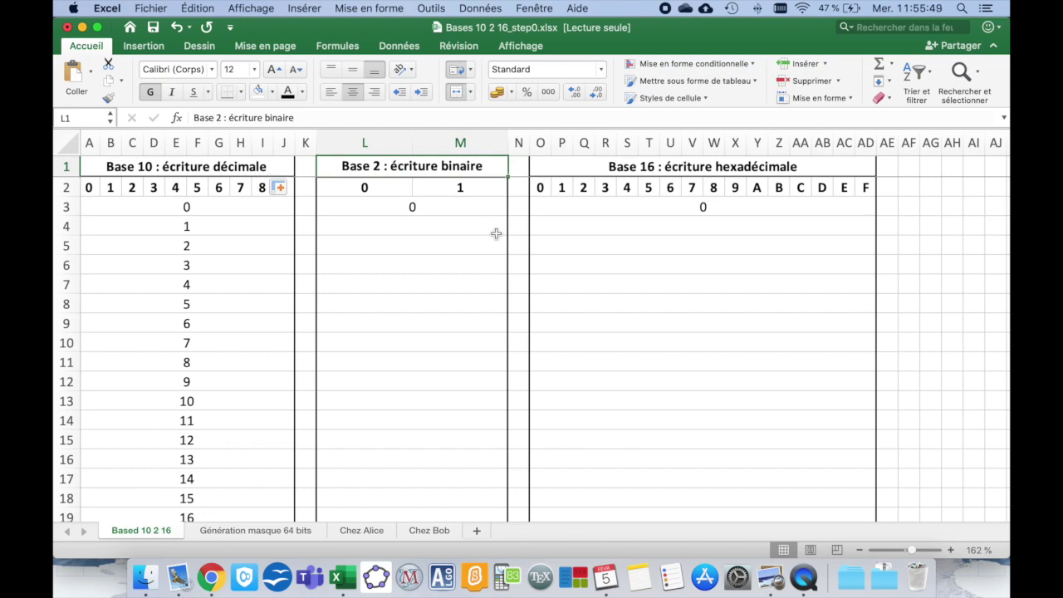
Step: Copy the =BASE(A3;2) binary formula from L3 down to row 222, ending at 11011011
{"action": "left_click", "coordinate": [468, 210]}
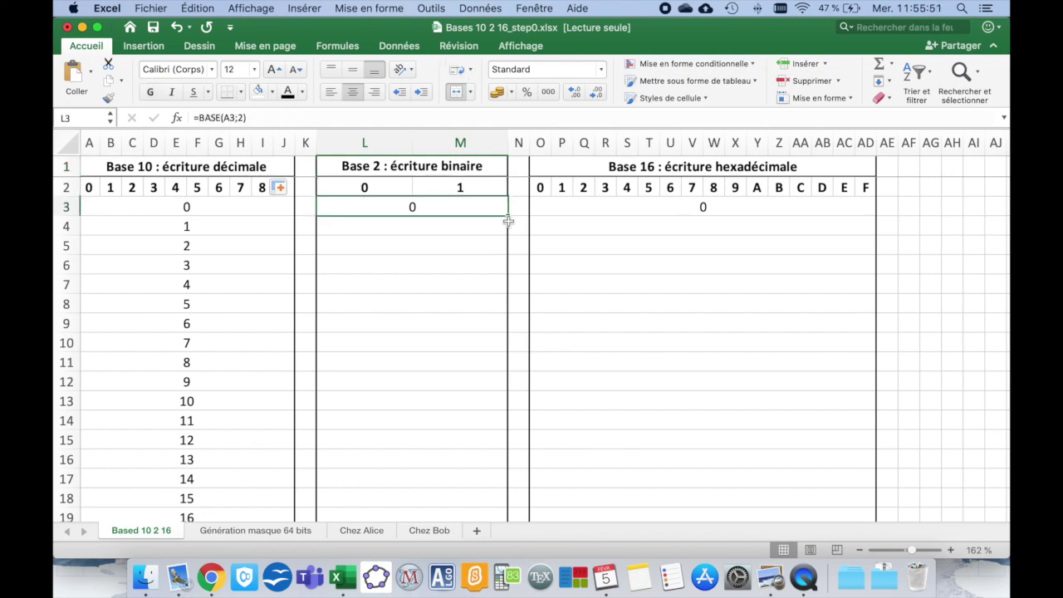
{"action": "left_click_drag", "start_coordinate": [509, 221], "coordinate": [508, 227]}
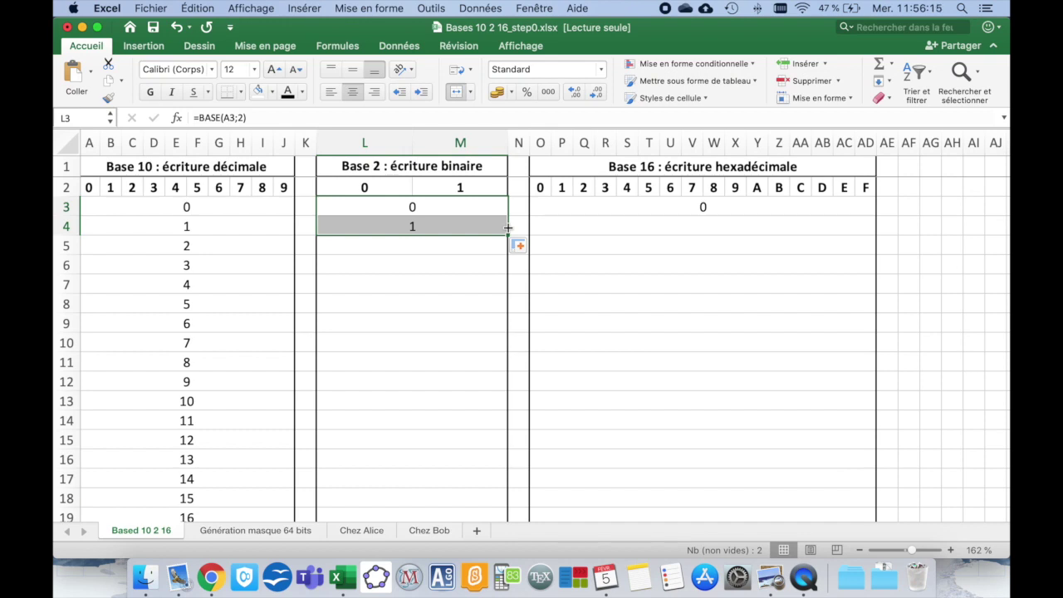
{"action": "left_click_drag", "start_coordinate": [508, 227], "coordinate": [510, 246]}
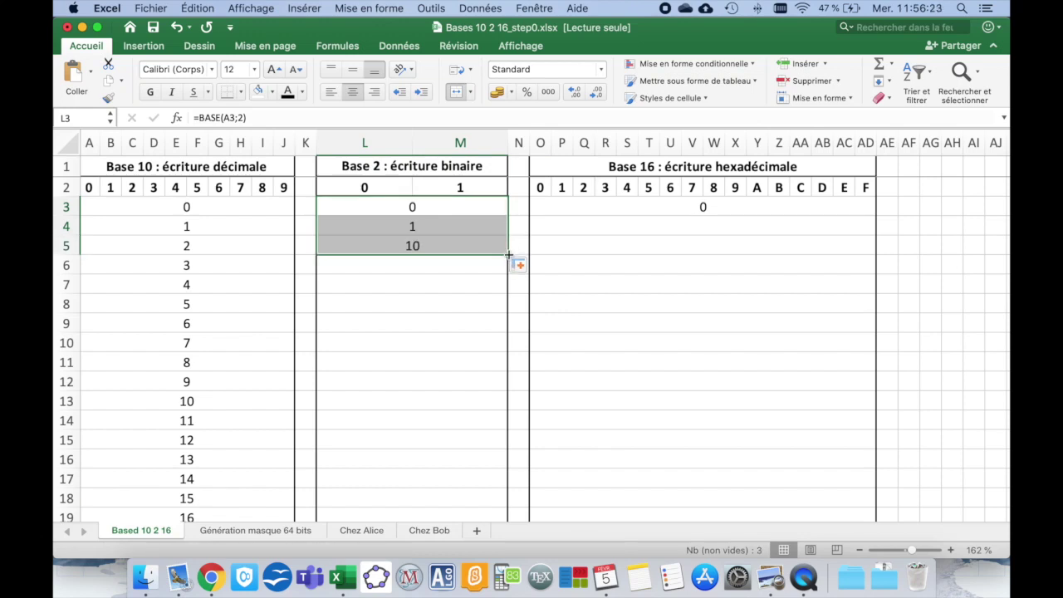
{"action": "left_click_drag", "start_coordinate": [509, 255], "coordinate": [509, 266]}
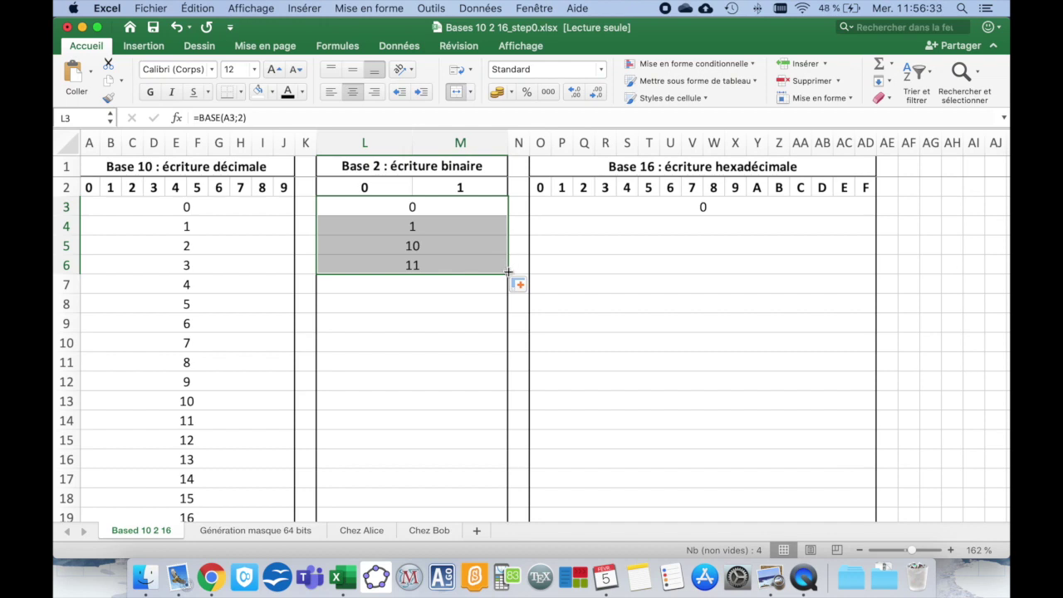
{"action": "left_click_drag", "start_coordinate": [508, 272], "coordinate": [509, 285]}
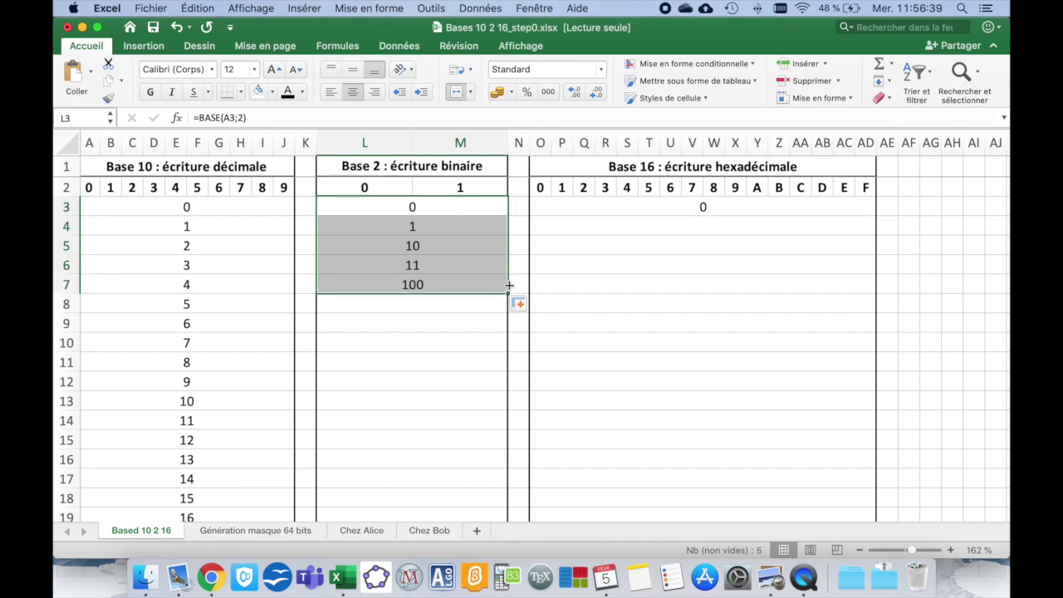
{"action": "left_click_drag", "start_coordinate": [509, 285], "coordinate": [509, 323]}
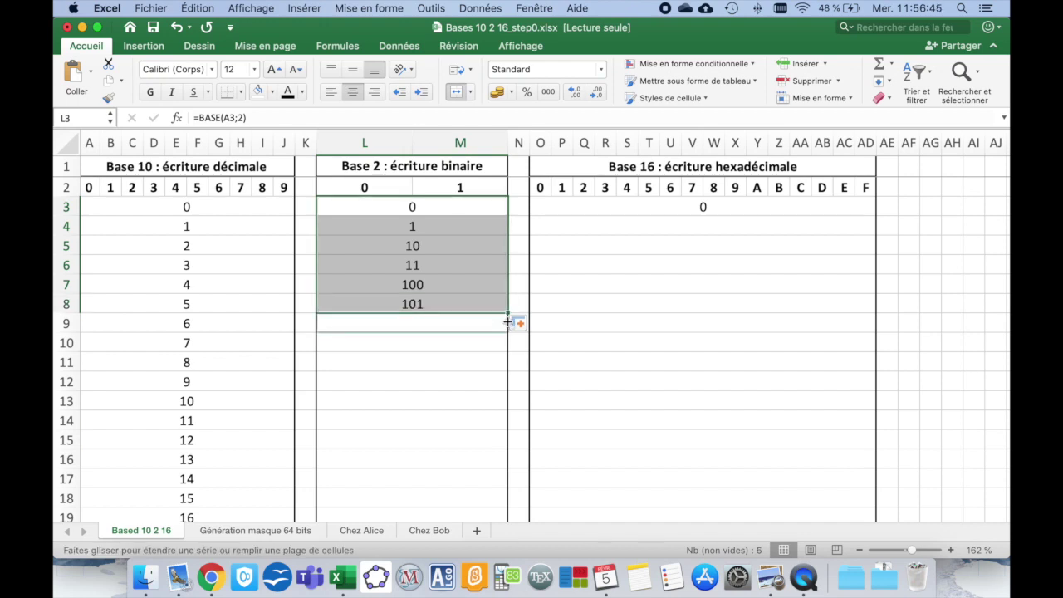
{"action": "left_click_drag", "start_coordinate": [509, 331], "coordinate": [507, 349]}
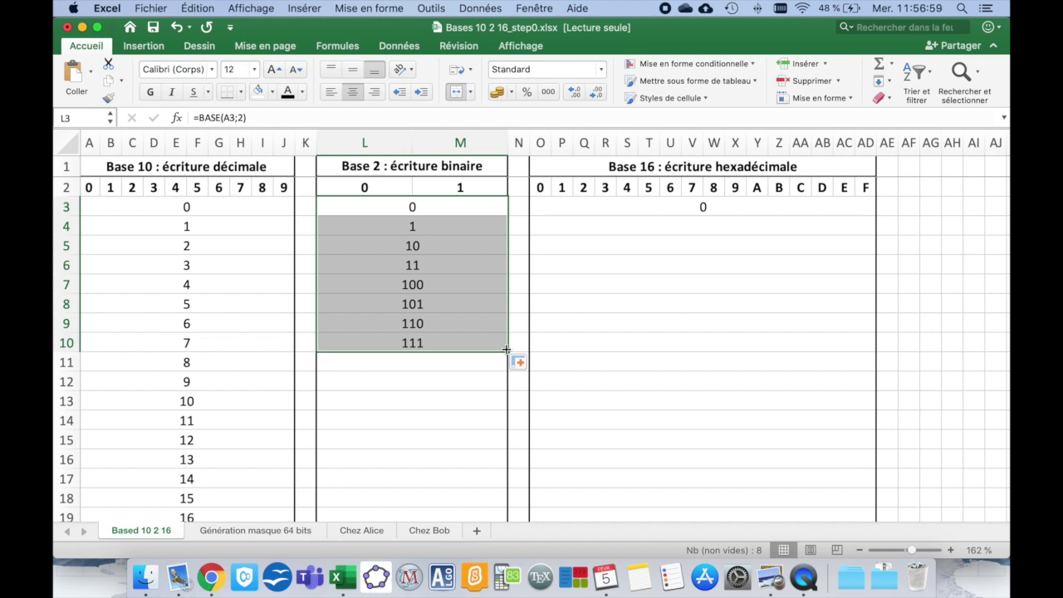
{"action": "left_click_drag", "start_coordinate": [506, 350], "coordinate": [491, 581]}
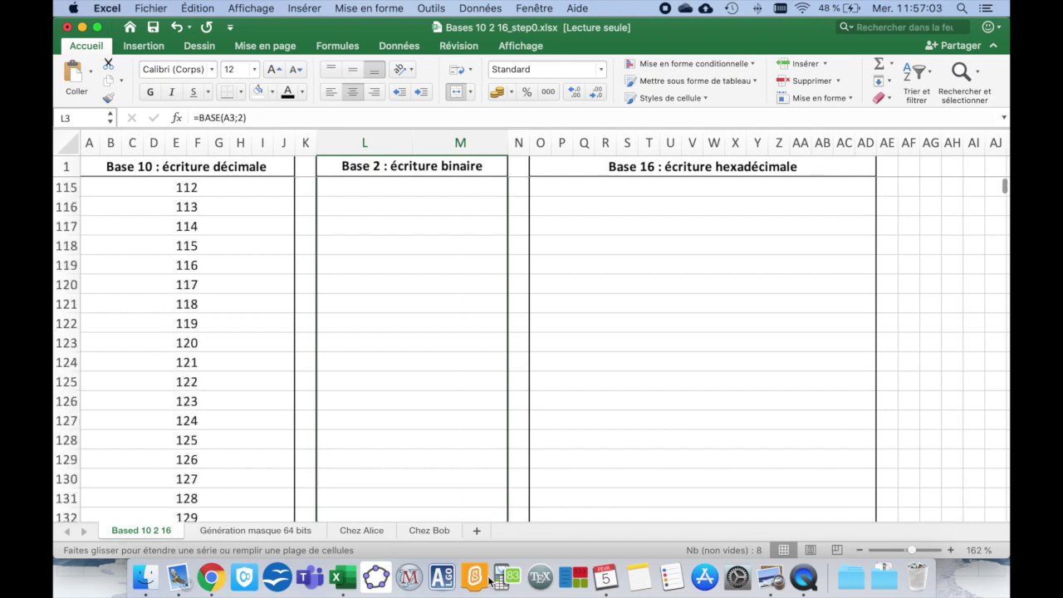
{"action": "left_click_drag", "start_coordinate": [488, 580], "coordinate": [484, 472]}
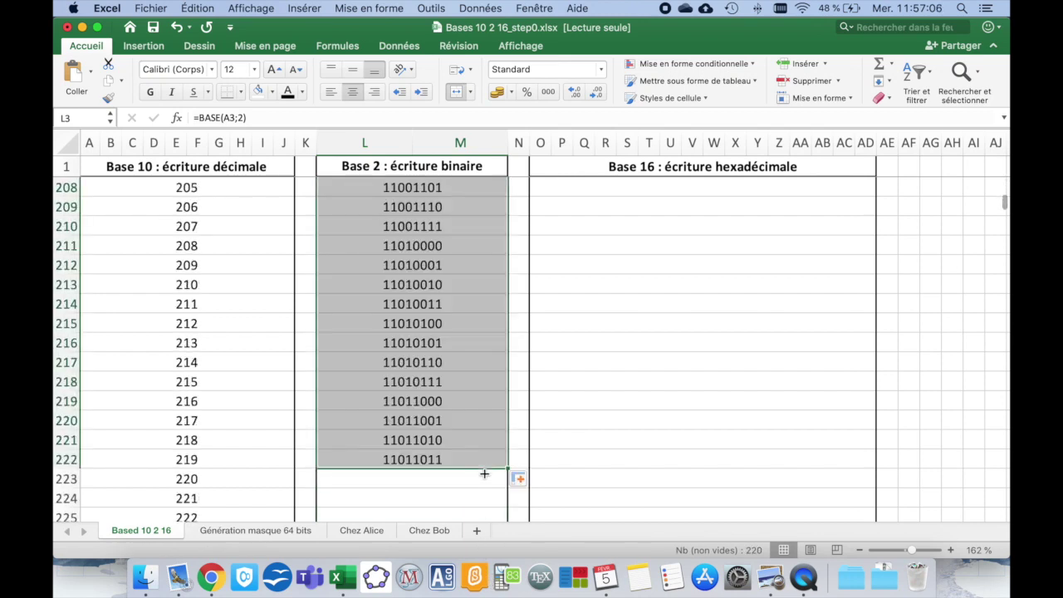
{"action": "left_click", "coordinate": [474, 406]}
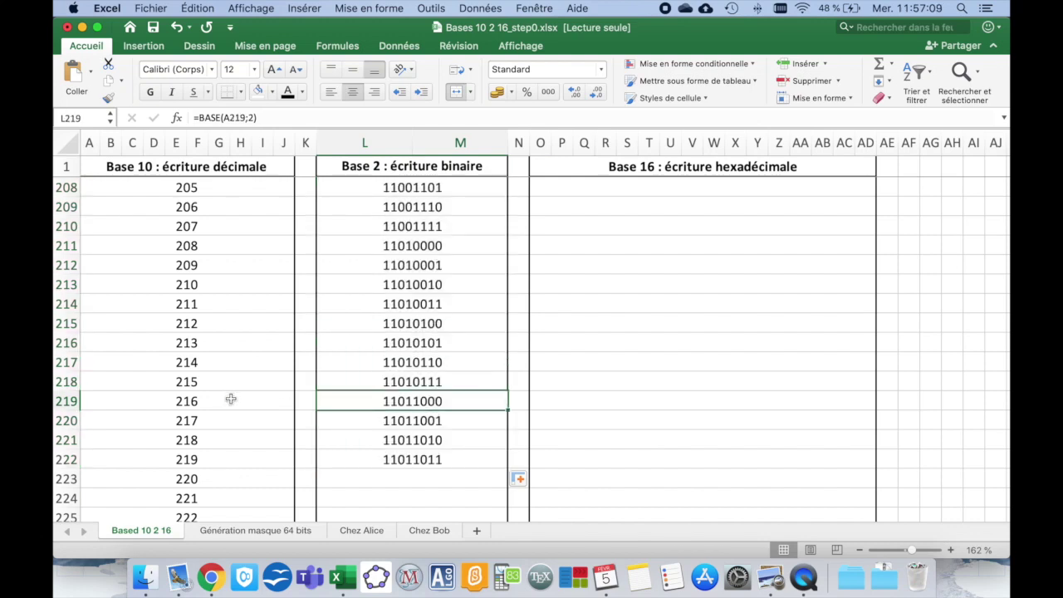
Step: Inspect and confirm the =BASE(A219;2) formula in L219
{"action": "double_click", "coordinate": [376, 400]}
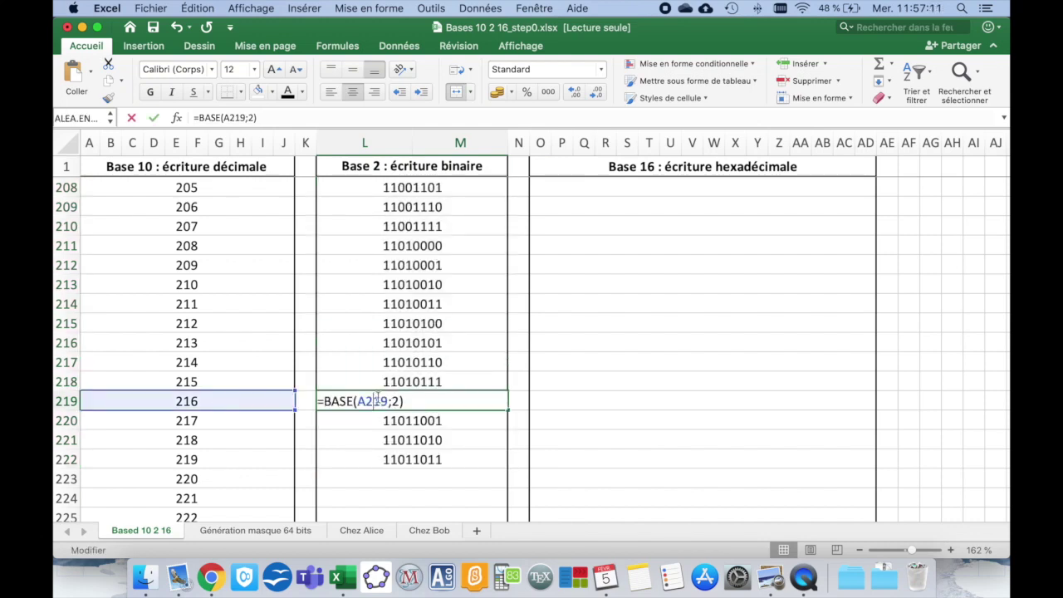
{"action": "key", "text": "Return"}
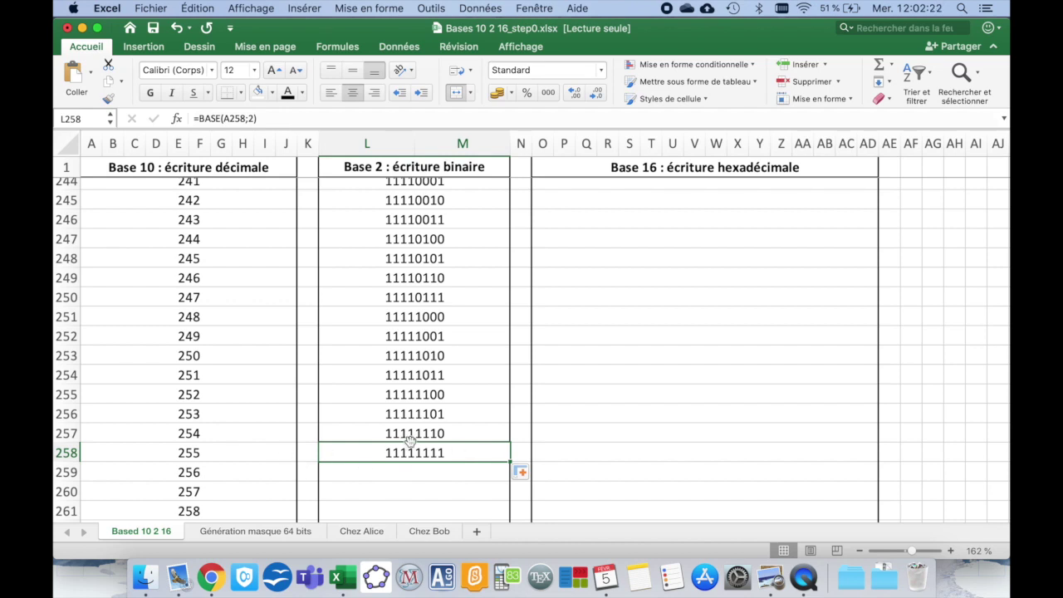
{"action": "scroll", "coordinate": [409, 440], "scroll_direction": "up", "scroll_amount": 4}
{"action": "scroll", "coordinate": [410, 440], "scroll_direction": "down", "scroll_amount": 3}
{"action": "scroll", "coordinate": [410, 440], "scroll_direction": "down", "scroll_amount": 1}
{"action": "scroll", "coordinate": [409, 440], "scroll_direction": "up", "scroll_amount": 2}
{"action": "scroll", "coordinate": [409, 440], "scroll_direction": "up", "scroll_amount": 4}
{"action": "scroll", "coordinate": [409, 440], "scroll_direction": "up", "scroll_amount": 3}
{"action": "scroll", "coordinate": [410, 440], "scroll_direction": "up", "scroll_amount": 5}
{"action": "scroll", "coordinate": [410, 440], "scroll_direction": "up", "scroll_amount": 1}
{"action": "scroll", "coordinate": [409, 440], "scroll_direction": "up", "scroll_amount": 3}
{"action": "scroll", "coordinate": [409, 440], "scroll_direction": "up", "scroll_amount": 2}
{"action": "scroll", "coordinate": [410, 440], "scroll_direction": "up", "scroll_amount": 5}
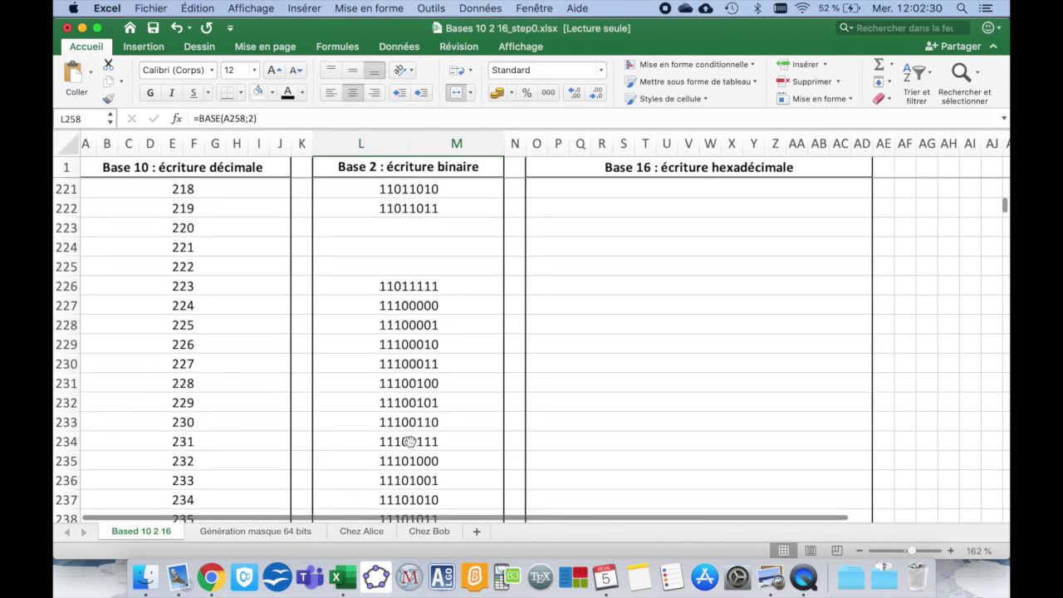
{"action": "scroll", "coordinate": [409, 441], "scroll_direction": "up", "scroll_amount": 3}
{"action": "scroll", "coordinate": [409, 441], "scroll_direction": "up", "scroll_amount": 2}
{"action": "scroll", "coordinate": [410, 440], "scroll_direction": "up", "scroll_amount": 1}
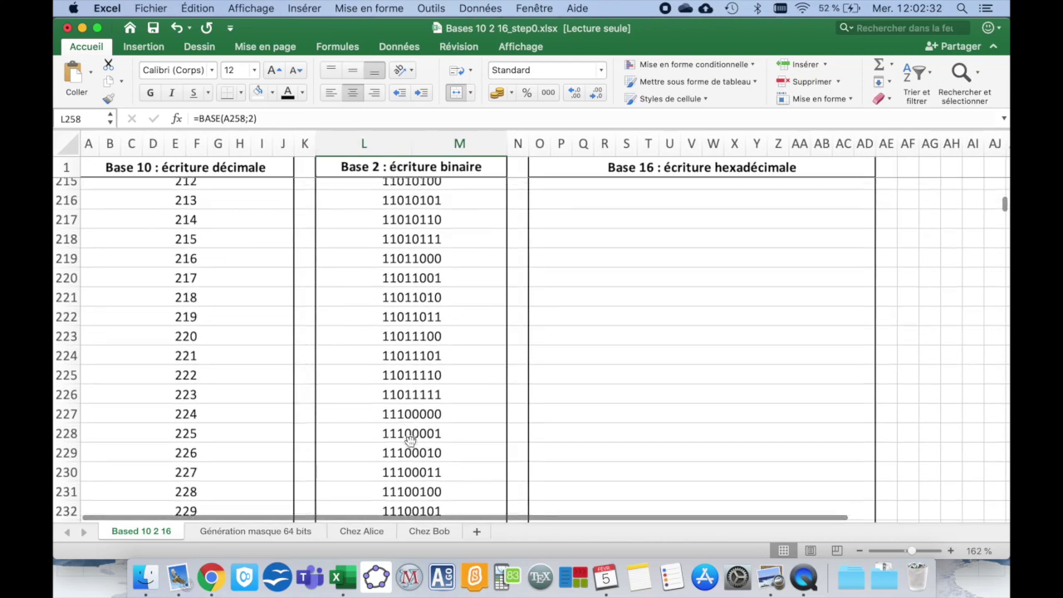
{"action": "scroll", "coordinate": [410, 441], "scroll_direction": "up", "scroll_amount": 6}
{"action": "scroll", "coordinate": [409, 440], "scroll_direction": "up", "scroll_amount": 5}
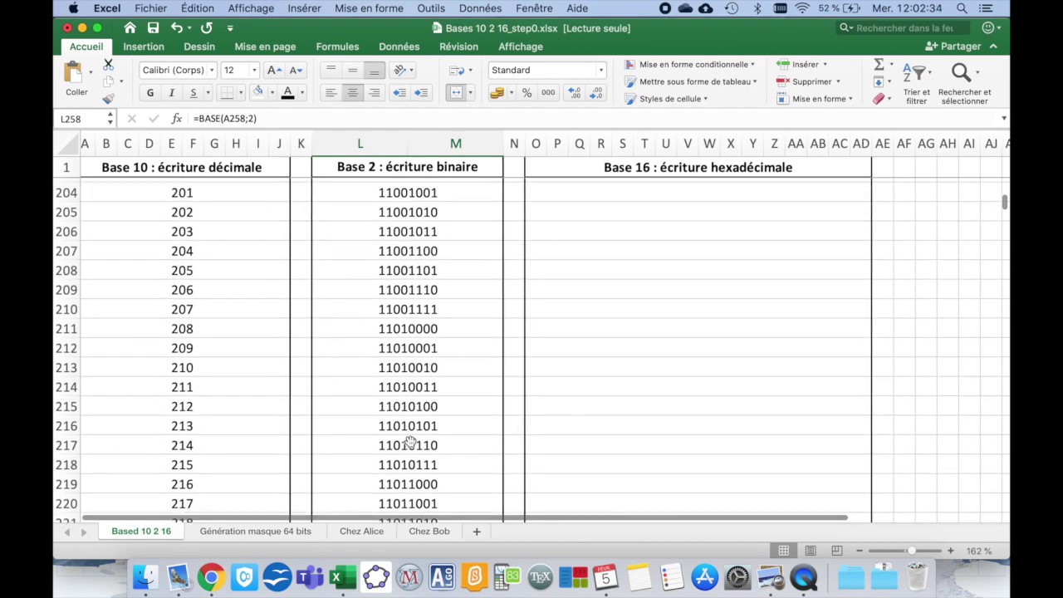
{"action": "scroll", "coordinate": [410, 441], "scroll_direction": "up", "scroll_amount": 6}
{"action": "scroll", "coordinate": [409, 440], "scroll_direction": "up", "scroll_amount": 3}
{"action": "scroll", "coordinate": [409, 440], "scroll_direction": "up", "scroll_amount": 2}
{"action": "scroll", "coordinate": [409, 441], "scroll_direction": "up", "scroll_amount": 2}
{"action": "scroll", "coordinate": [409, 440], "scroll_direction": "up", "scroll_amount": 2}
{"action": "scroll", "coordinate": [409, 440], "scroll_direction": "up", "scroll_amount": 2}
{"action": "scroll", "coordinate": [411, 441], "scroll_direction": "up", "scroll_amount": 3}
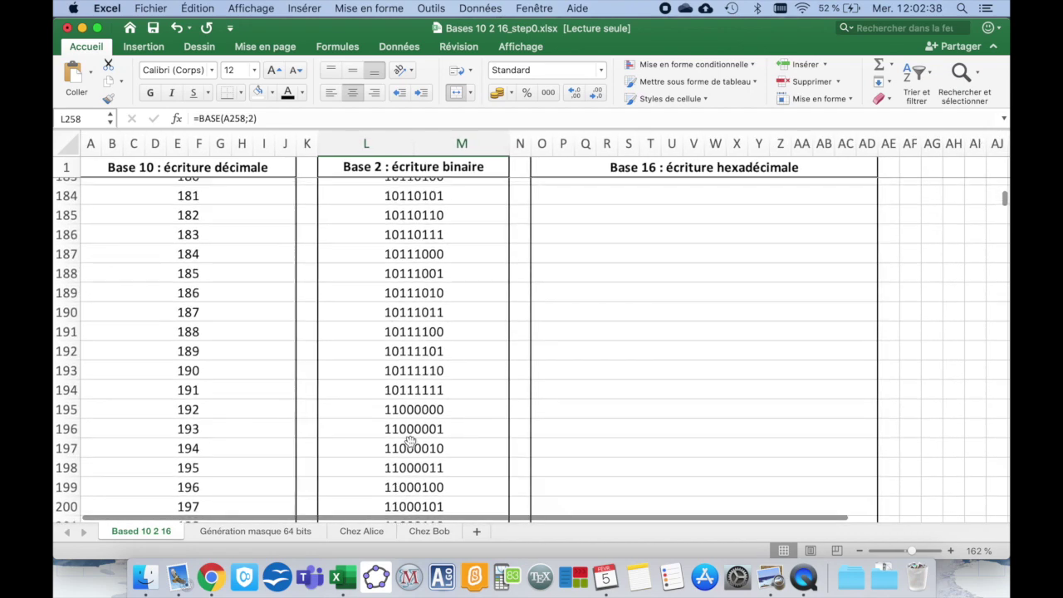
{"action": "scroll", "coordinate": [410, 441], "scroll_direction": "up", "scroll_amount": 2}
{"action": "scroll", "coordinate": [410, 441], "scroll_direction": "up", "scroll_amount": 3}
{"action": "scroll", "coordinate": [411, 441], "scroll_direction": "up", "scroll_amount": 2}
{"action": "scroll", "coordinate": [410, 441], "scroll_direction": "up", "scroll_amount": 3}
{"action": "scroll", "coordinate": [410, 441], "scroll_direction": "up", "scroll_amount": 1}
{"action": "scroll", "coordinate": [410, 441], "scroll_direction": "up", "scroll_amount": 3}
{"action": "scroll", "coordinate": [411, 441], "scroll_direction": "up", "scroll_amount": 3}
{"action": "scroll", "coordinate": [410, 441], "scroll_direction": "up", "scroll_amount": 2}
{"action": "scroll", "coordinate": [410, 441], "scroll_direction": "up", "scroll_amount": 2}
{"action": "scroll", "coordinate": [410, 441], "scroll_direction": "up", "scroll_amount": 1}
{"action": "scroll", "coordinate": [411, 441], "scroll_direction": "up", "scroll_amount": 3}
{"action": "scroll", "coordinate": [410, 441], "scroll_direction": "up", "scroll_amount": 2}
{"action": "scroll", "coordinate": [410, 441], "scroll_direction": "up", "scroll_amount": 5}
{"action": "scroll", "coordinate": [410, 441], "scroll_direction": "up", "scroll_amount": 15}
{"action": "scroll", "coordinate": [410, 441], "scroll_direction": "up", "scroll_amount": 10}
{"action": "scroll", "coordinate": [411, 441], "scroll_direction": "up", "scroll_amount": 5}
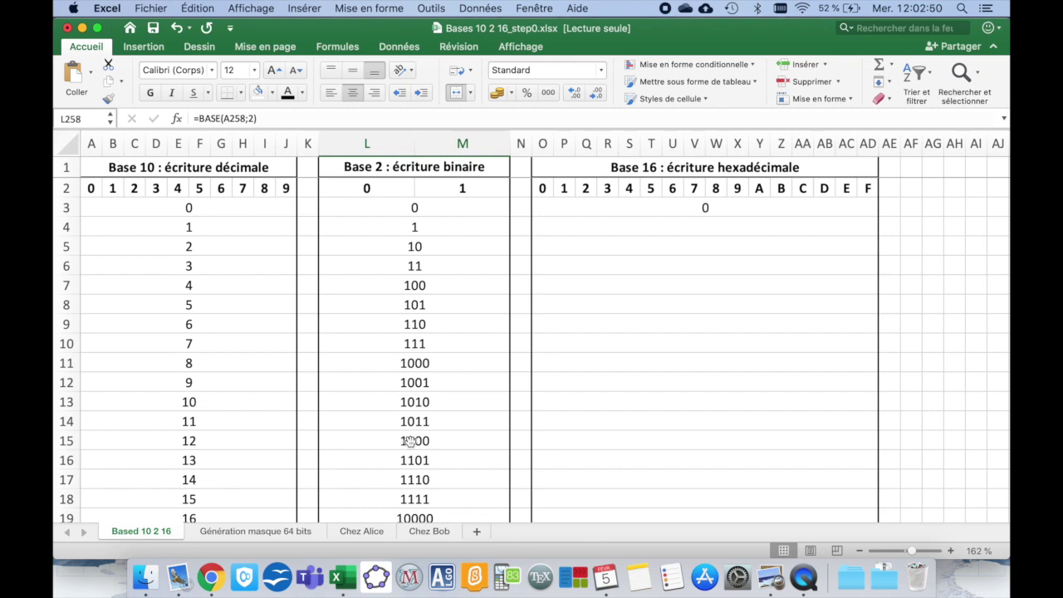
{"action": "left_click", "coordinate": [547, 190]}
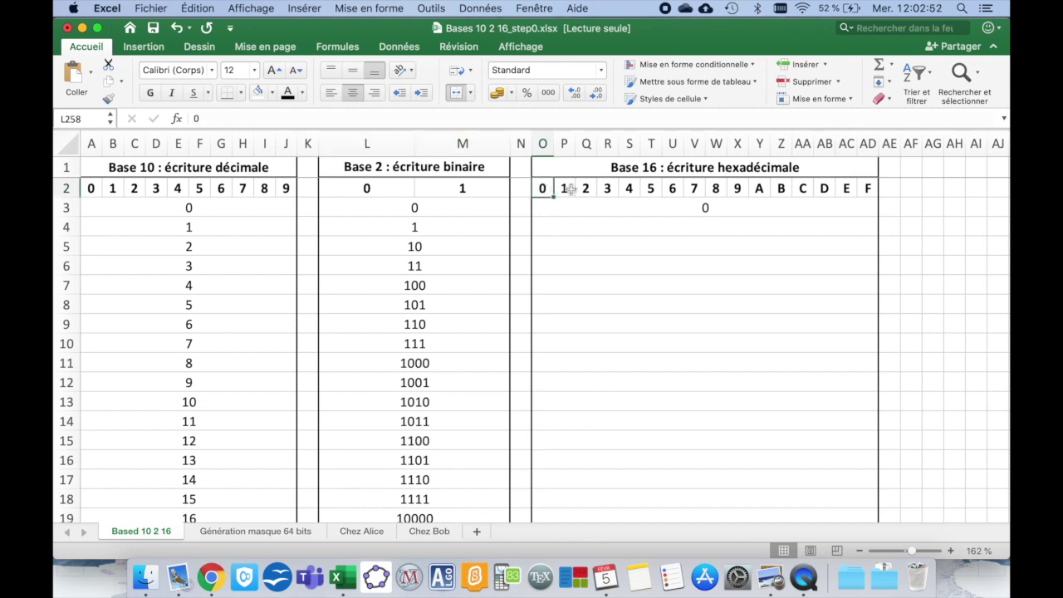
Step: Fill the =BASE(A3;16) formula from O3 to row 18, giving hex digits 0 through F
{"action": "left_click_drag", "start_coordinate": [558, 190], "coordinate": [865, 189]}
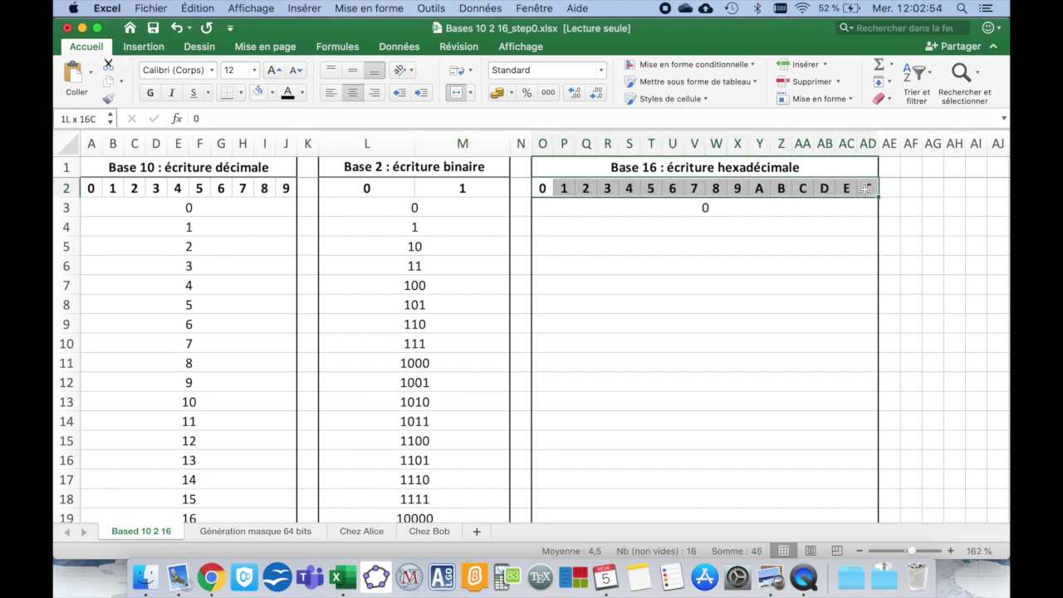
{"action": "left_click", "coordinate": [786, 208]}
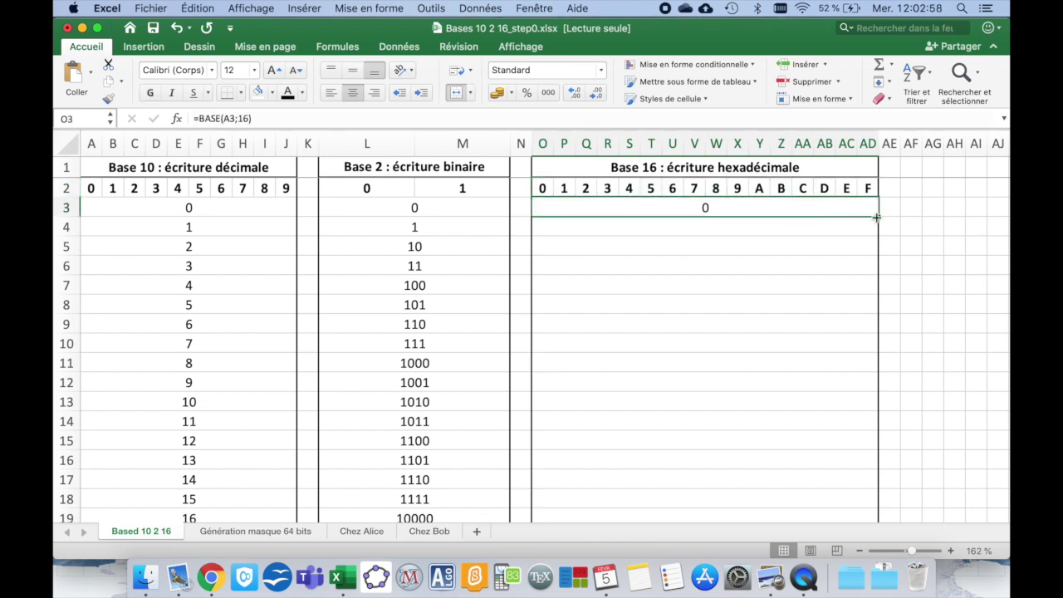
{"action": "left_click_drag", "start_coordinate": [877, 217], "coordinate": [872, 431]}
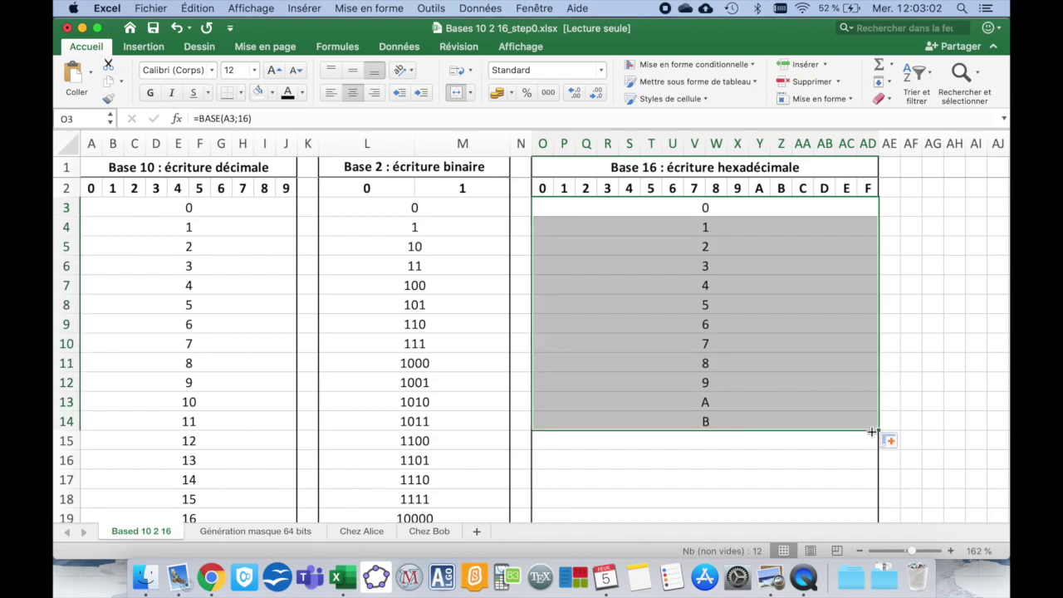
{"action": "scroll", "coordinate": [872, 431], "scroll_direction": "down", "scroll_amount": 2}
{"action": "scroll", "coordinate": [873, 415], "scroll_direction": "down", "scroll_amount": 1}
{"action": "left_click_drag", "start_coordinate": [878, 380], "coordinate": [877, 460]}
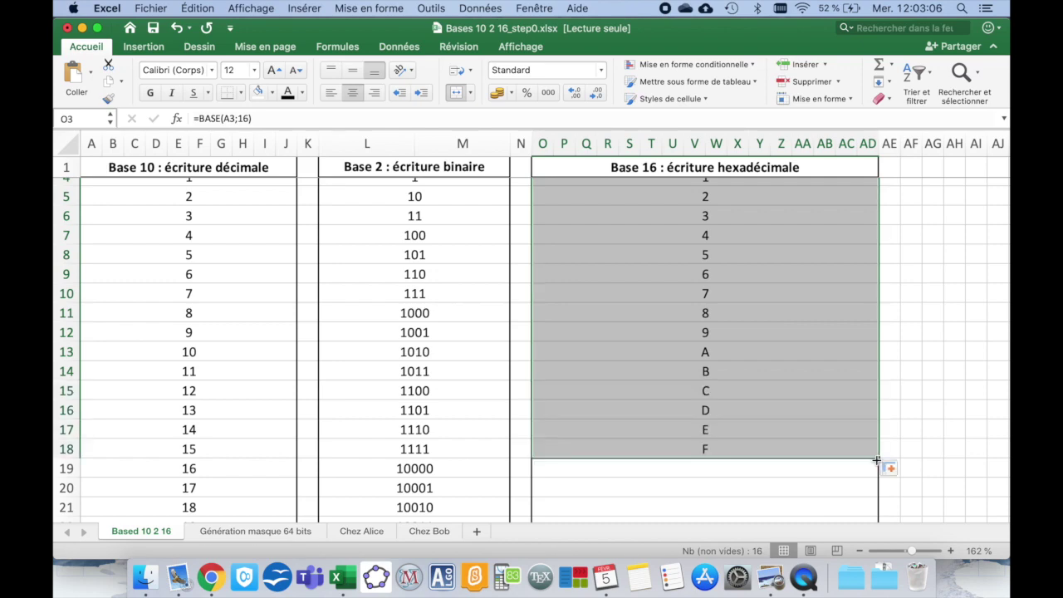
{"action": "scroll", "coordinate": [876, 459], "scroll_direction": "up", "scroll_amount": 2}
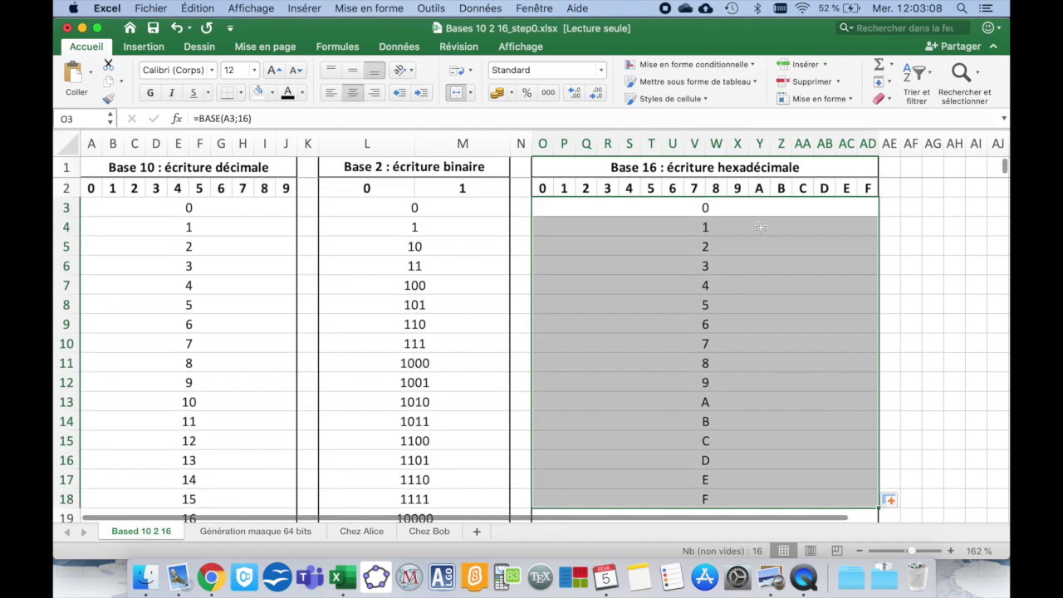
{"action": "left_click", "coordinate": [752, 213]}
{"action": "scroll", "coordinate": [751, 213], "scroll_direction": "down", "scroll_amount": 2}
{"action": "scroll", "coordinate": [750, 214], "scroll_direction": "down", "scroll_amount": 1}
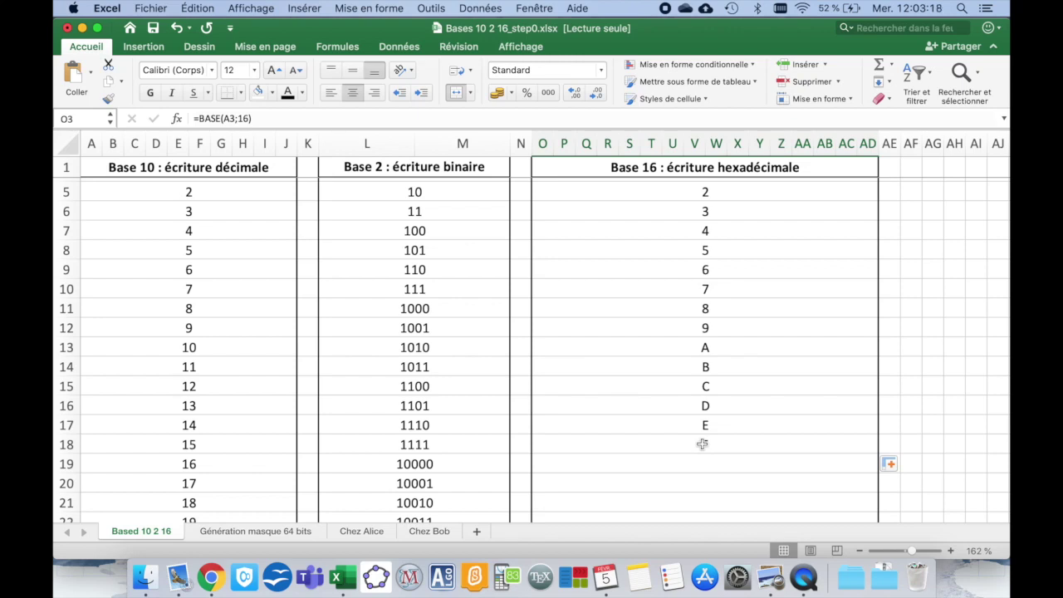
{"action": "left_click", "coordinate": [702, 445]}
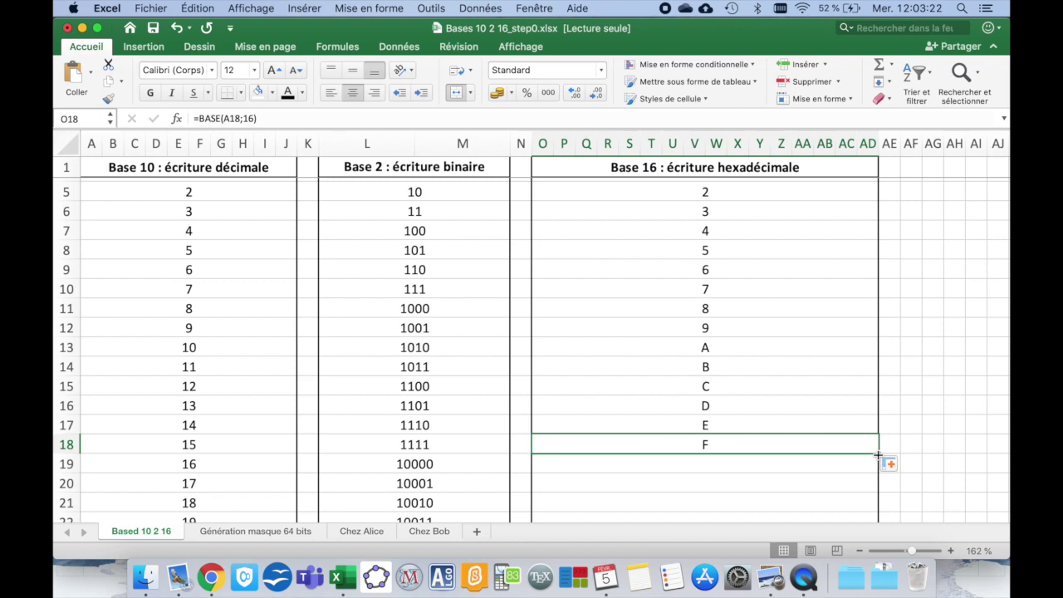
Step: Fill the hexadecimal formula from row 18 down to the bottom of the table
{"action": "left_click_drag", "start_coordinate": [877, 454], "coordinate": [877, 466]}
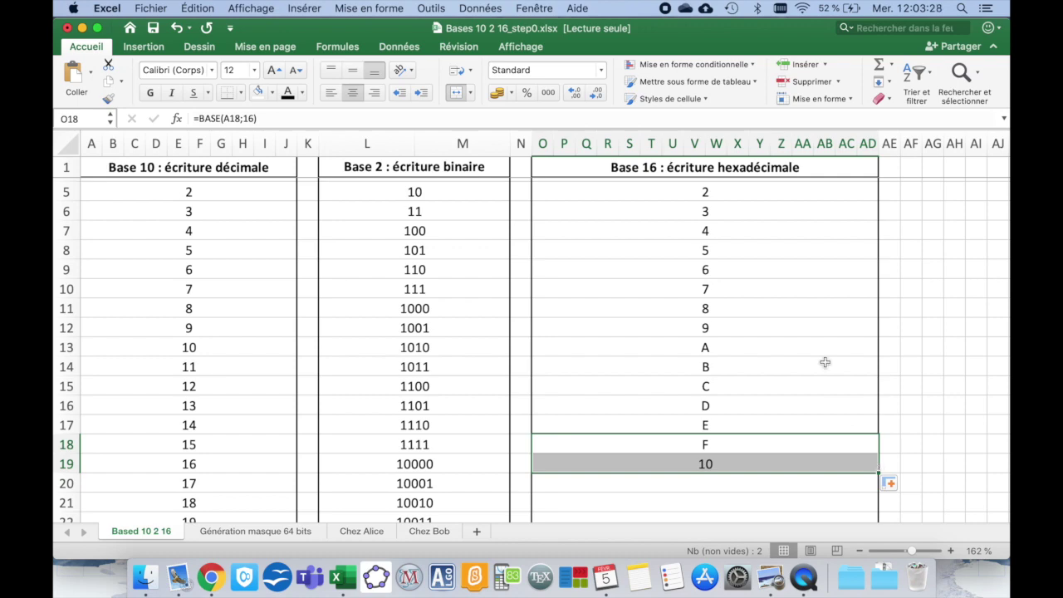
{"action": "scroll", "coordinate": [825, 363], "scroll_direction": "down", "scroll_amount": 2}
{"action": "scroll", "coordinate": [823, 363], "scroll_direction": "down", "scroll_amount": 4}
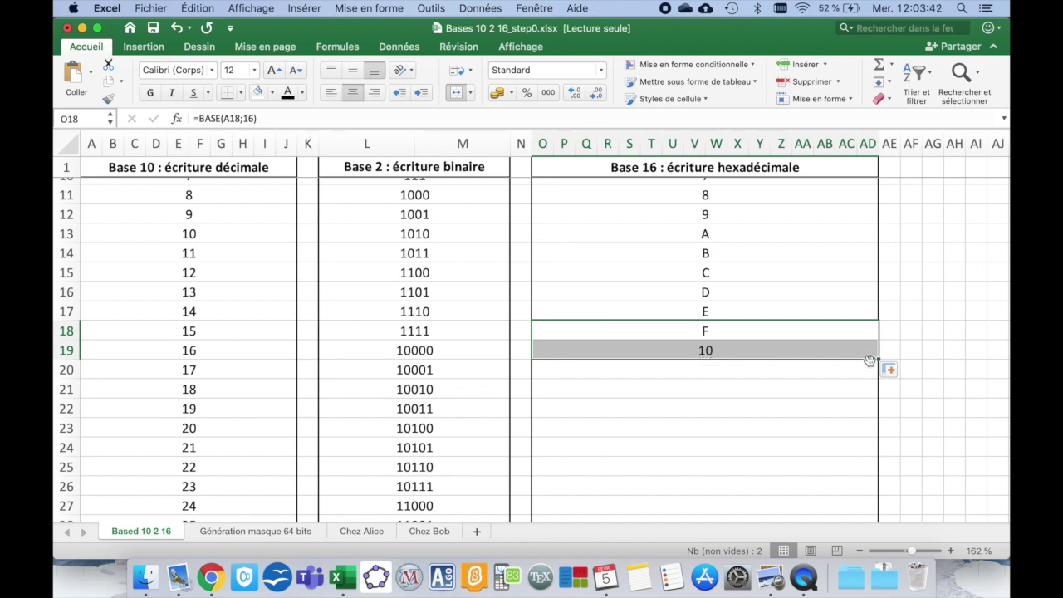
{"action": "mouse_move", "coordinate": [877, 361]}
{"action": "left_mouse_down"}
{"action": "mouse_move", "coordinate": [876, 523]}
{"action": "mouse_move", "coordinate": [877, 459]}
{"action": "left_mouse_up"}
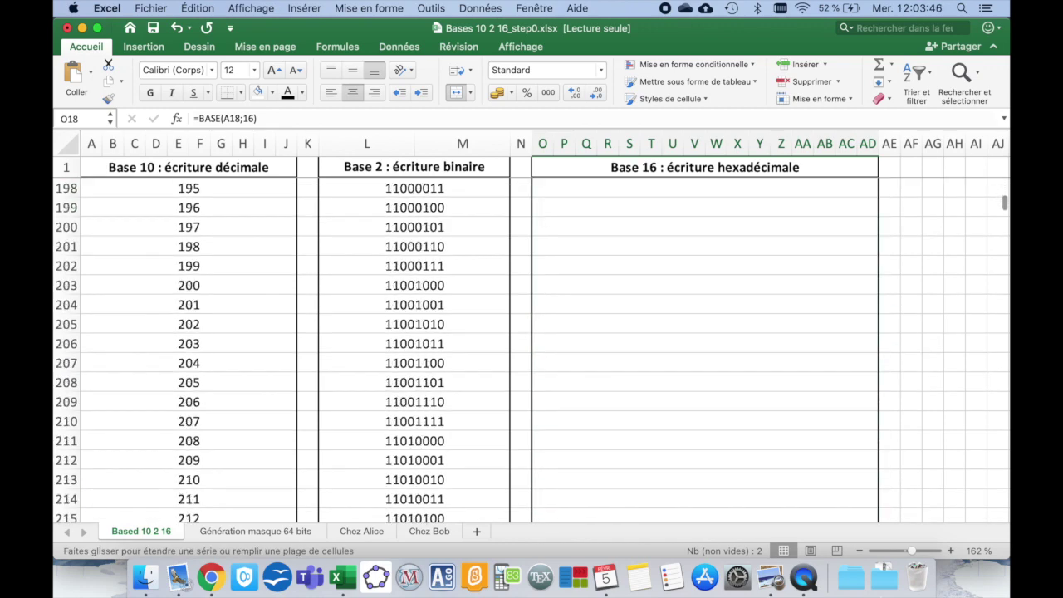
{"action": "mouse_move", "coordinate": [877, 458]}
{"action": "left_mouse_down"}
{"action": "mouse_move", "coordinate": [881, 594]}
{"action": "mouse_move", "coordinate": [800, 348]}
{"action": "left_mouse_up"}
{"action": "scroll", "coordinate": [800, 349], "scroll_direction": "up", "scroll_amount": 20}
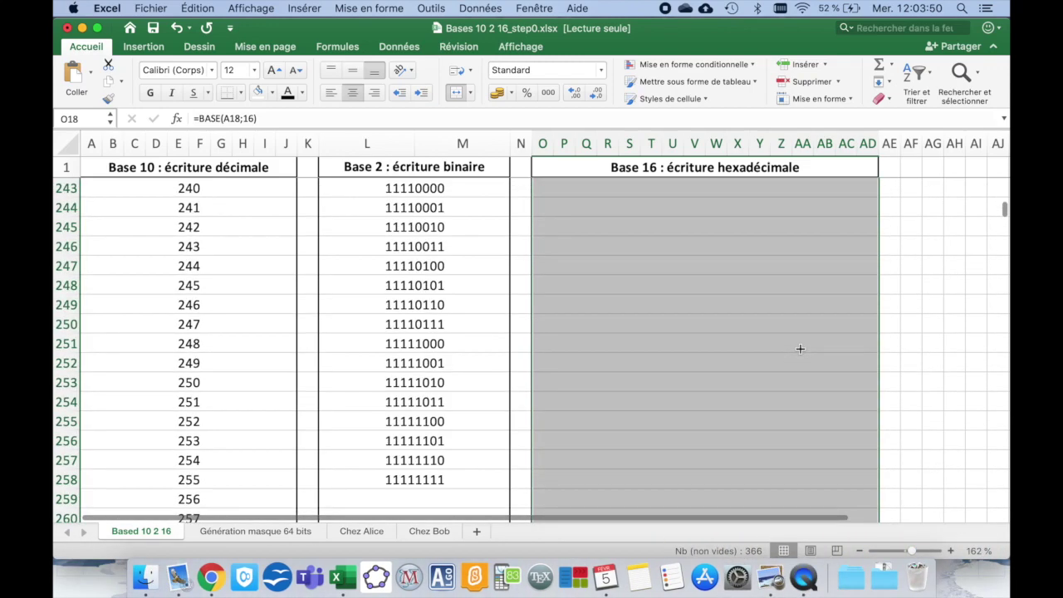
{"action": "scroll", "coordinate": [800, 349], "scroll_direction": "up", "scroll_amount": 20}
{"action": "scroll", "coordinate": [797, 345], "scroll_direction": "up", "scroll_amount": 20}
{"action": "scroll", "coordinate": [796, 342], "scroll_direction": "up", "scroll_amount": 7}
{"action": "scroll", "coordinate": [795, 341], "scroll_direction": "up", "scroll_amount": 9}
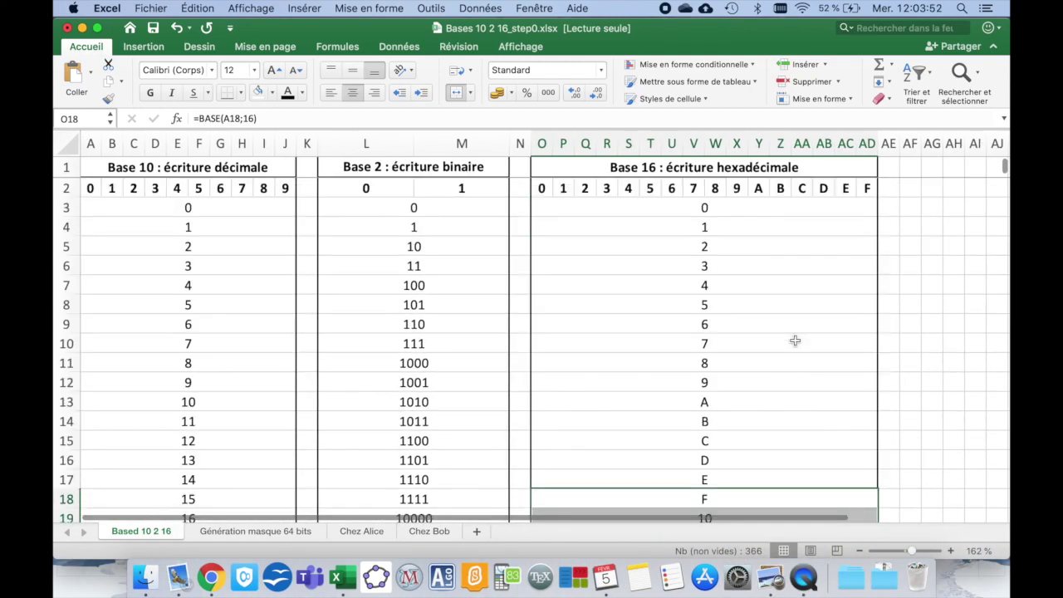
{"action": "scroll", "coordinate": [795, 340], "scroll_direction": "down", "scroll_amount": 4}
{"action": "scroll", "coordinate": [794, 341], "scroll_direction": "down", "scroll_amount": 3}
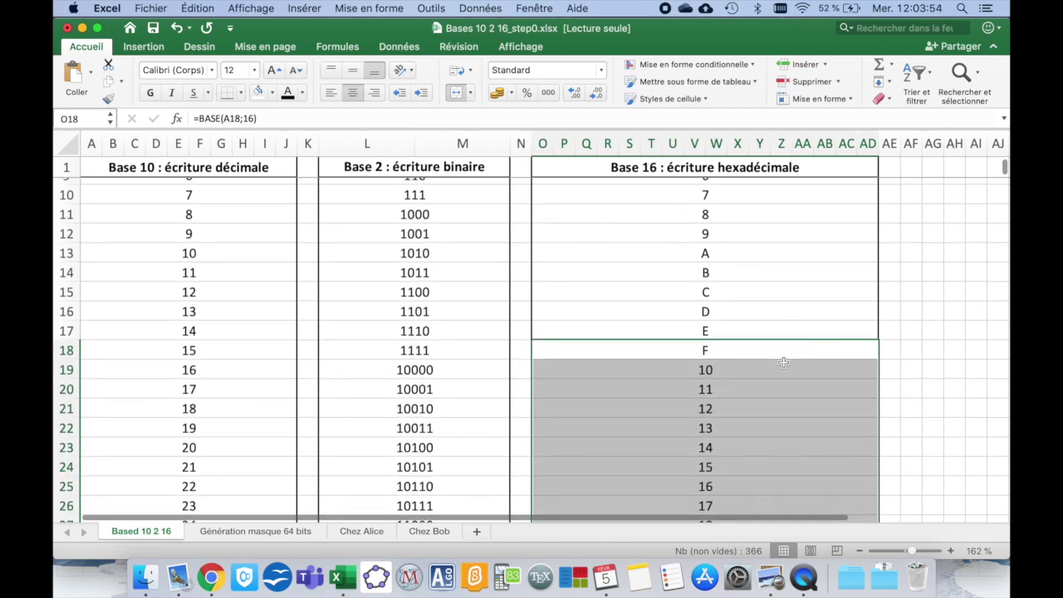
{"action": "left_click", "coordinate": [782, 366]}
Step: Check that decimal 73 converts correctly to binary and to hex 49
{"action": "scroll", "coordinate": [781, 366], "scroll_direction": "down", "scroll_amount": 5}
{"action": "scroll", "coordinate": [781, 366], "scroll_direction": "down", "scroll_amount": 1}
{"action": "scroll", "coordinate": [781, 366], "scroll_direction": "down", "scroll_amount": 8}
{"action": "scroll", "coordinate": [782, 366], "scroll_direction": "down", "scroll_amount": 9}
{"action": "scroll", "coordinate": [781, 366], "scroll_direction": "down", "scroll_amount": 1}
{"action": "scroll", "coordinate": [780, 366], "scroll_direction": "down", "scroll_amount": 4}
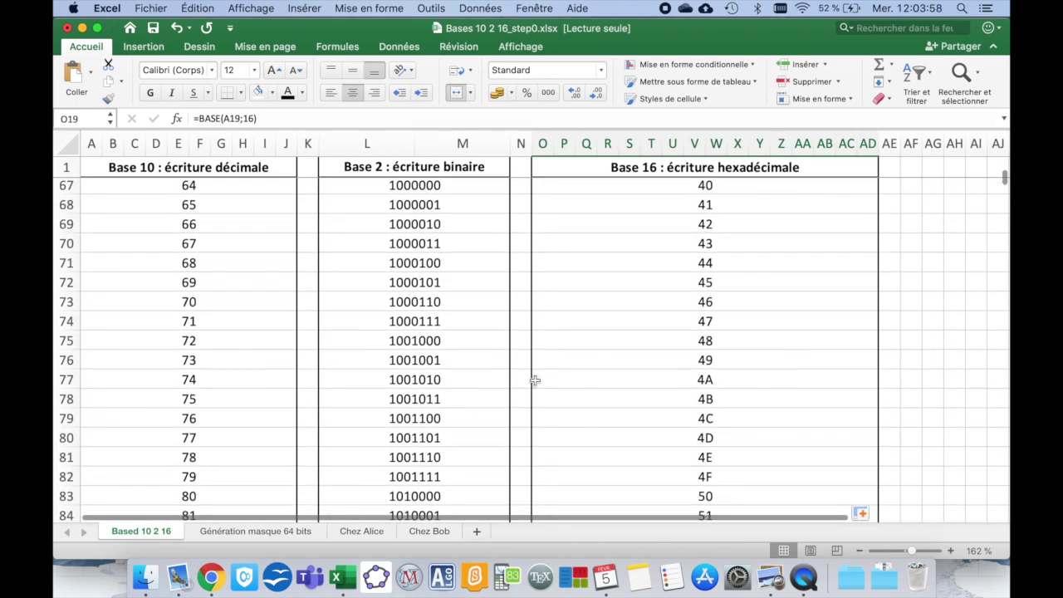
{"action": "left_click", "coordinate": [217, 359]}
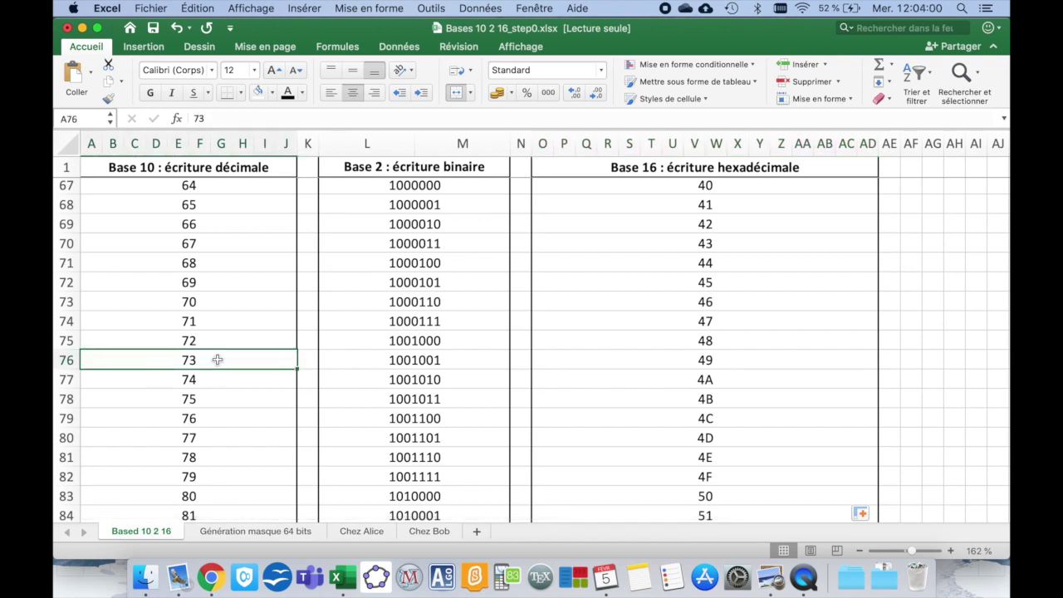
{"action": "left_click", "coordinate": [370, 364]}
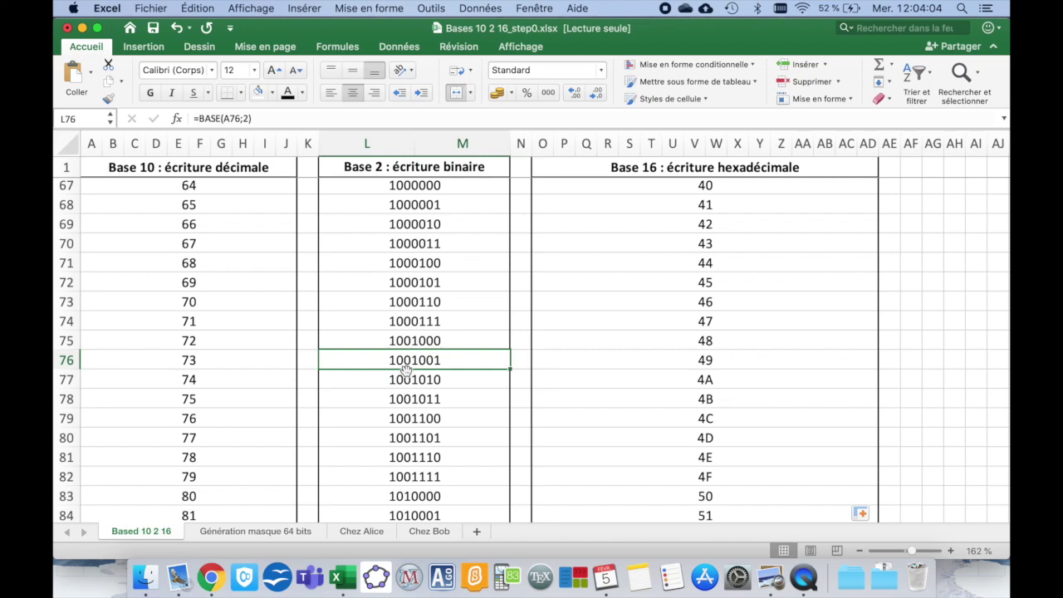
{"action": "left_click", "coordinate": [664, 361]}
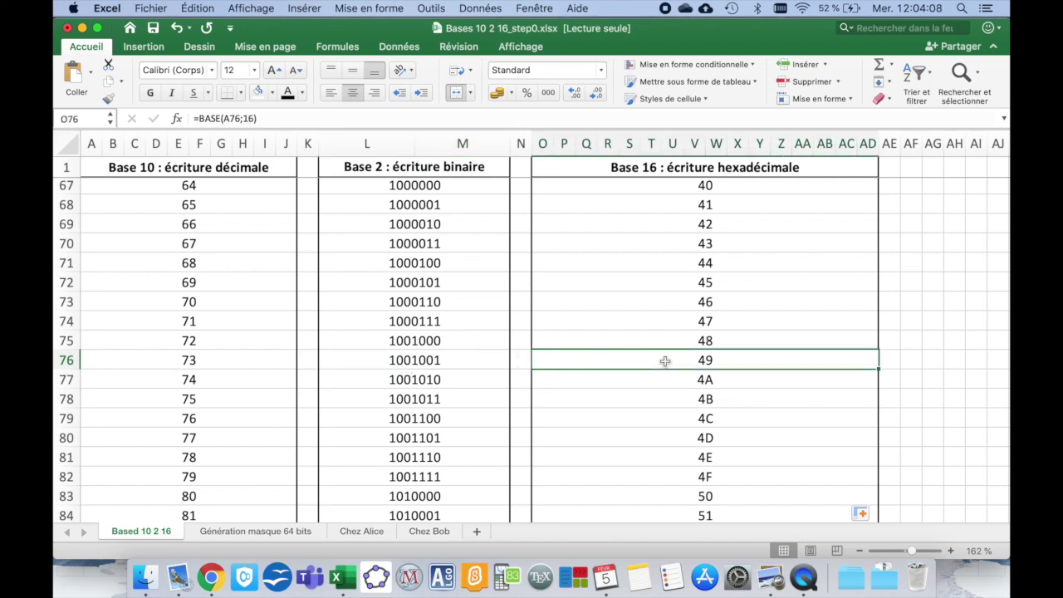
Step: Check that decimal 106 converts correctly to binary and to hex 6A
{"action": "scroll", "coordinate": [664, 362], "scroll_direction": "down", "scroll_amount": 2}
{"action": "scroll", "coordinate": [665, 361], "scroll_direction": "down", "scroll_amount": 4}
{"action": "scroll", "coordinate": [664, 361], "scroll_direction": "down", "scroll_amount": 5}
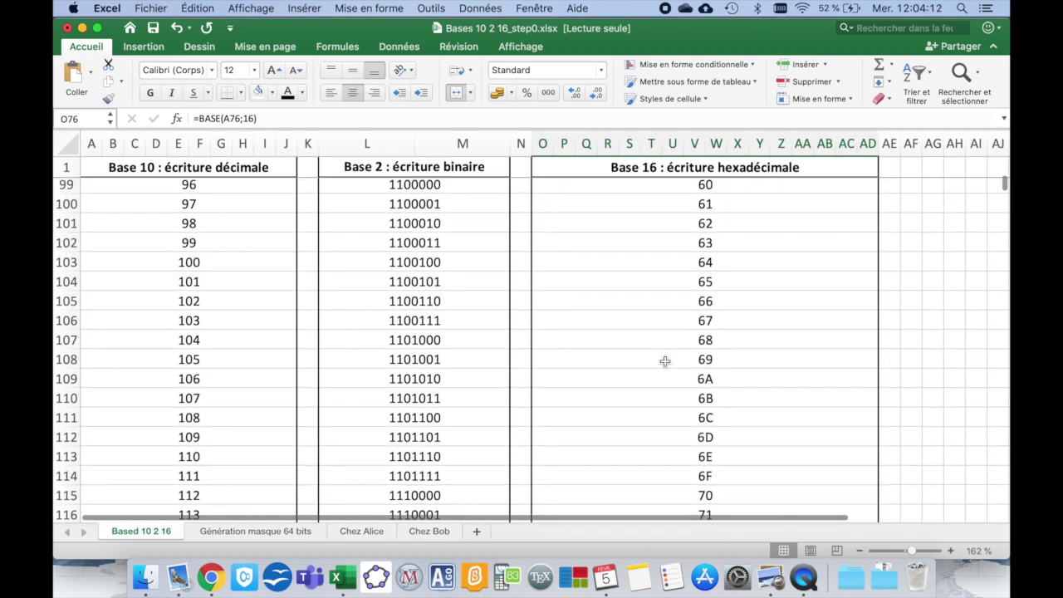
{"action": "left_click", "coordinate": [239, 380]}
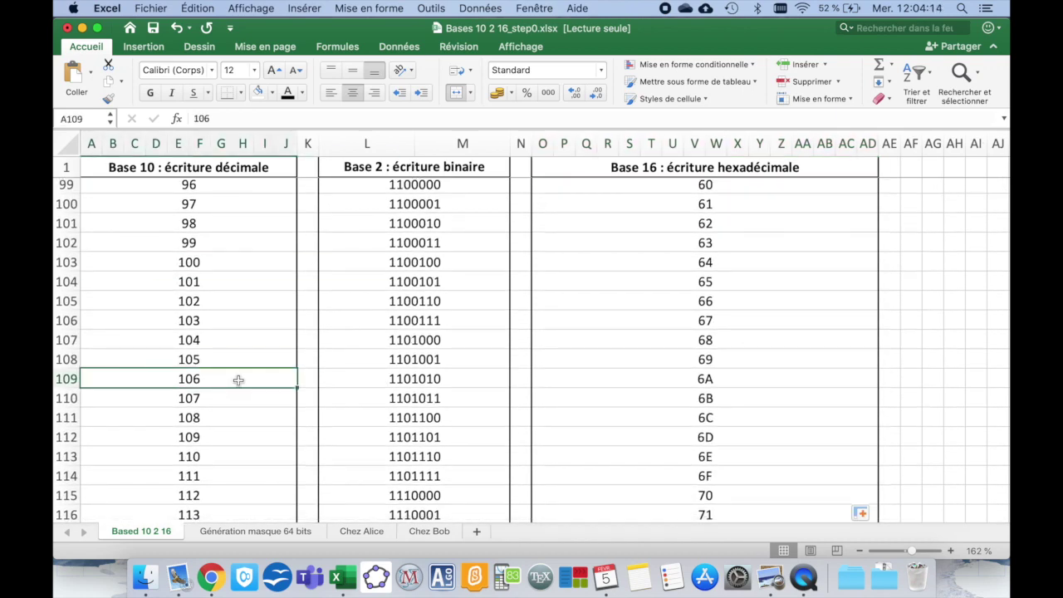
{"action": "left_click", "coordinate": [390, 382]}
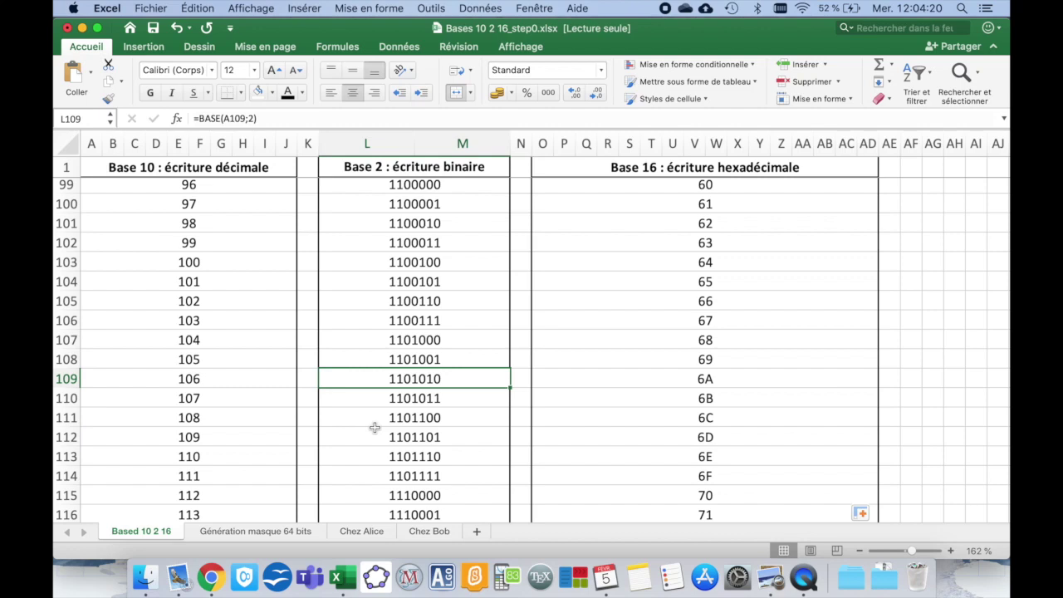
{"action": "left_click", "coordinate": [691, 384]}
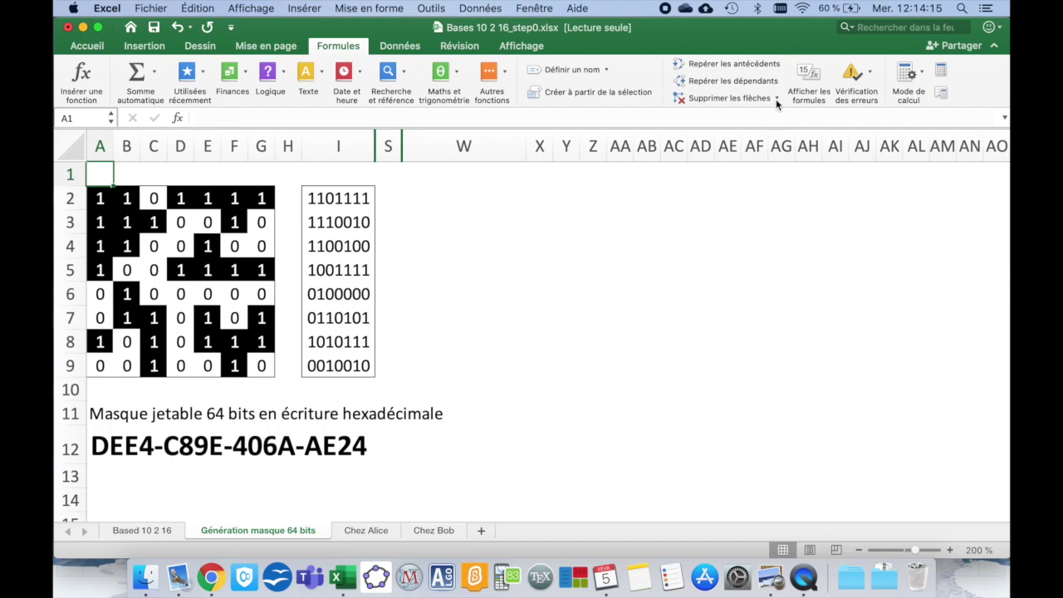
Step: Recalculate the workbook repeatedly until the mask reads 9CA6-D42C-06E2-A8EE
{"action": "left_click", "coordinate": [940, 72]}
{"action": "left_click", "coordinate": [940, 73]}
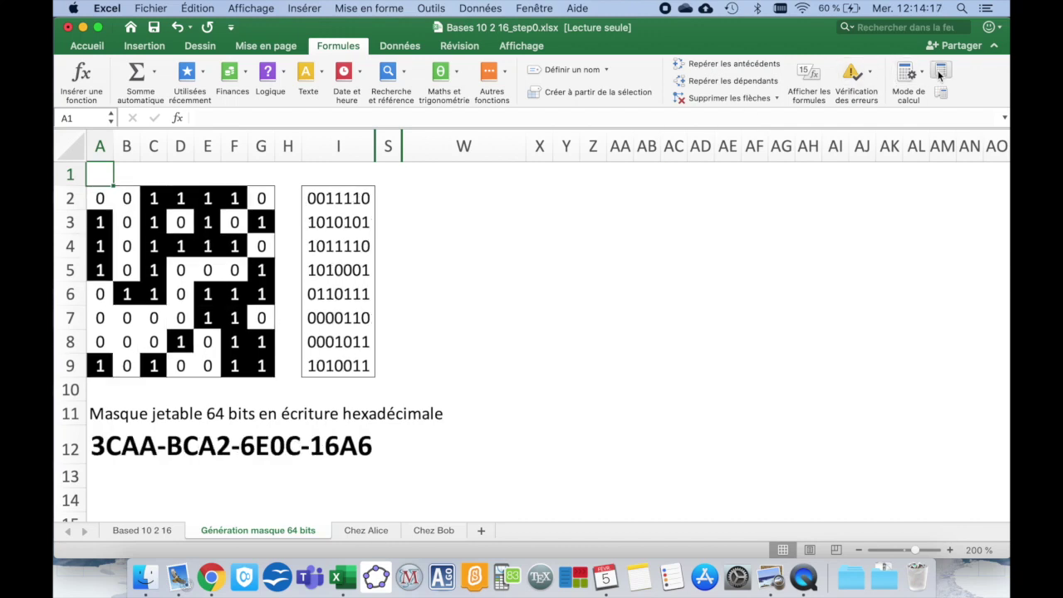
{"action": "left_click", "coordinate": [940, 73]}
{"action": "left_click", "coordinate": [940, 73]}
{"action": "left_click", "coordinate": [940, 73]}
{"action": "left_click", "coordinate": [940, 73]}
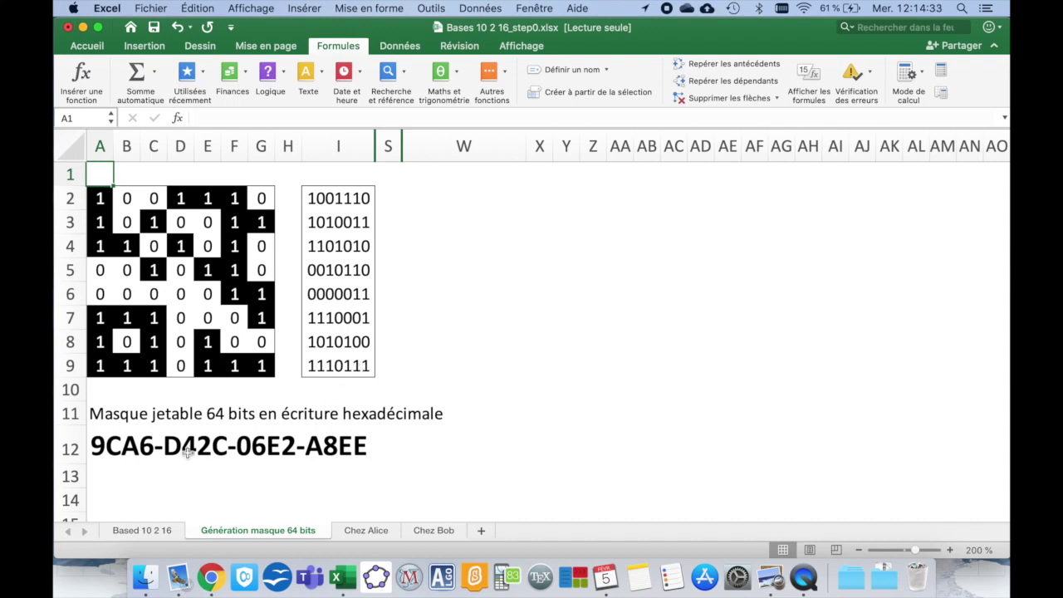
Step: Inspect the CONCAT mask formula in A12, then select the 7×8 random bit grid
{"action": "left_click", "coordinate": [111, 447]}
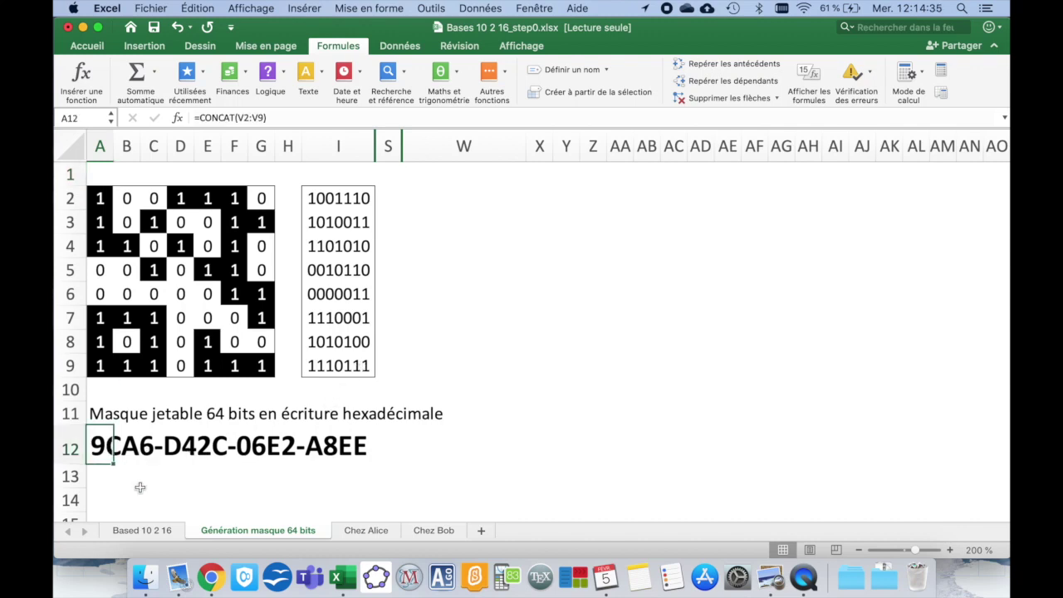
{"action": "left_click", "coordinate": [405, 450]}
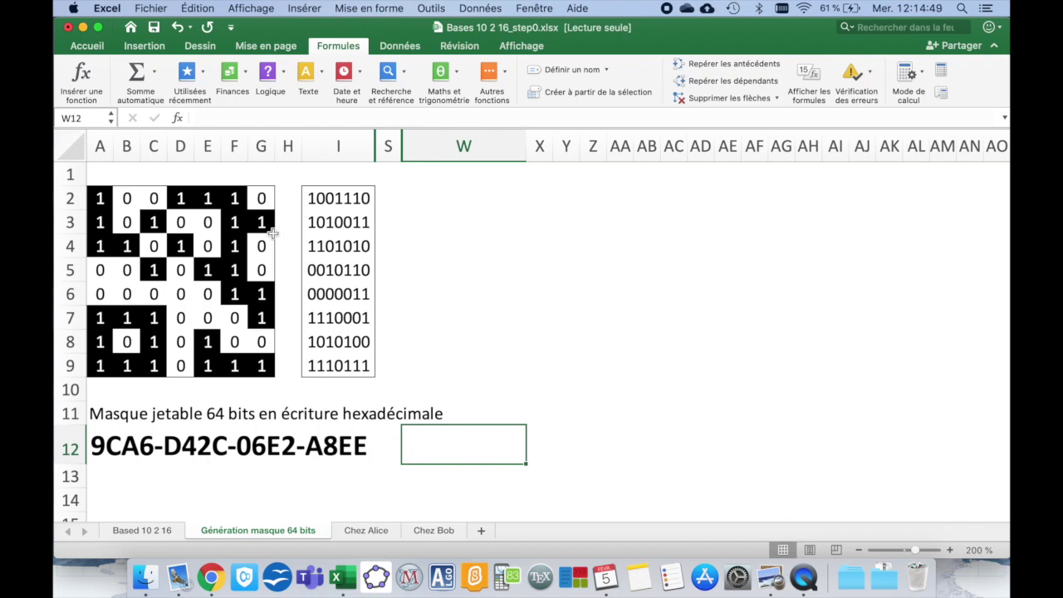
{"action": "left_click_drag", "start_coordinate": [100, 198], "coordinate": [266, 363]}
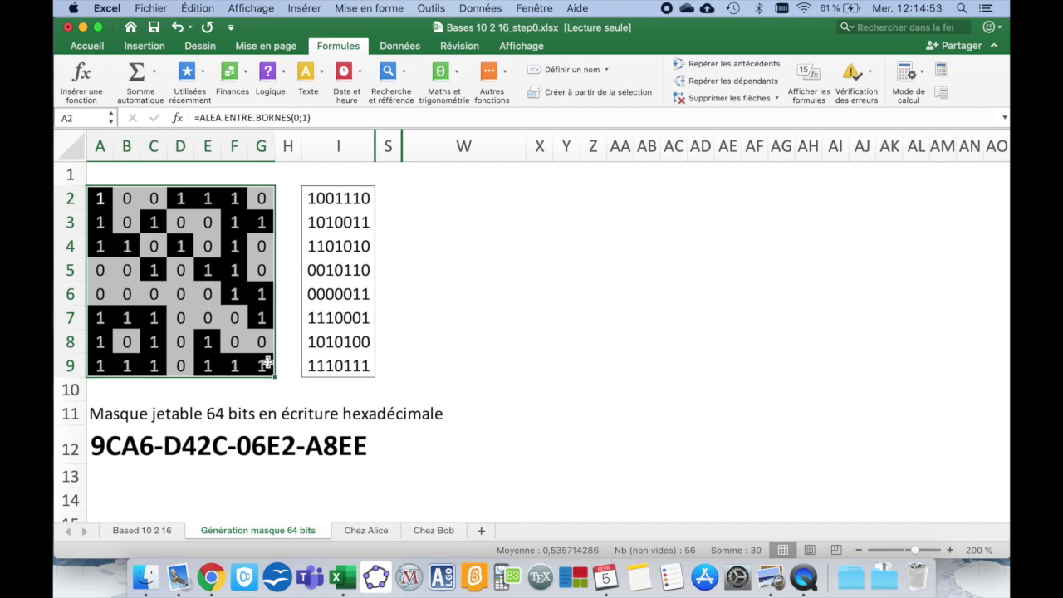
Step: Copy the random bits and paste them without borders into Bob's shared mask at K2
{"action": "key", "text": "super+c"}
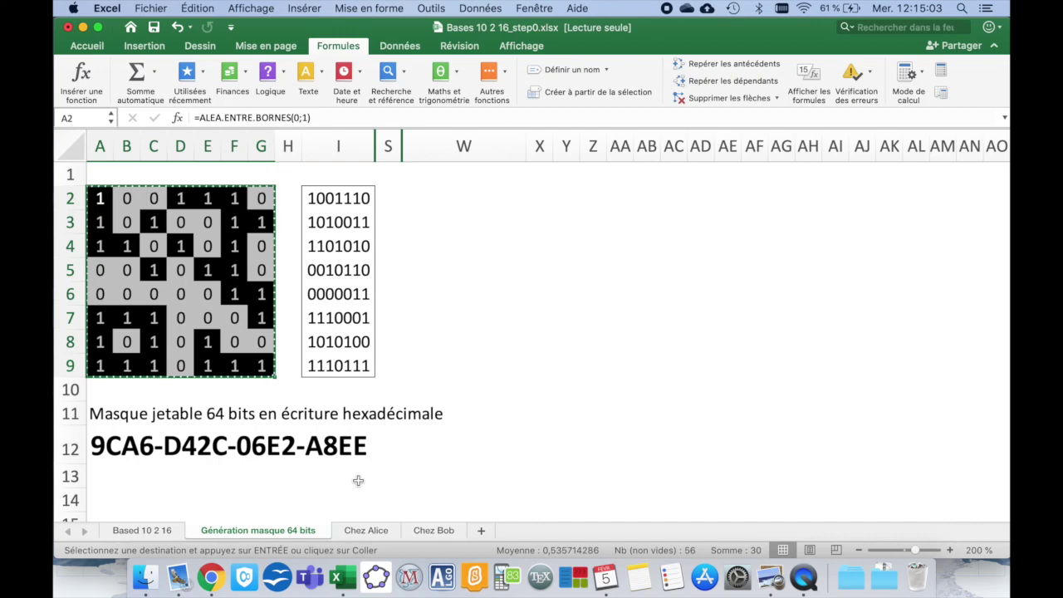
{"action": "left_click", "coordinate": [427, 532]}
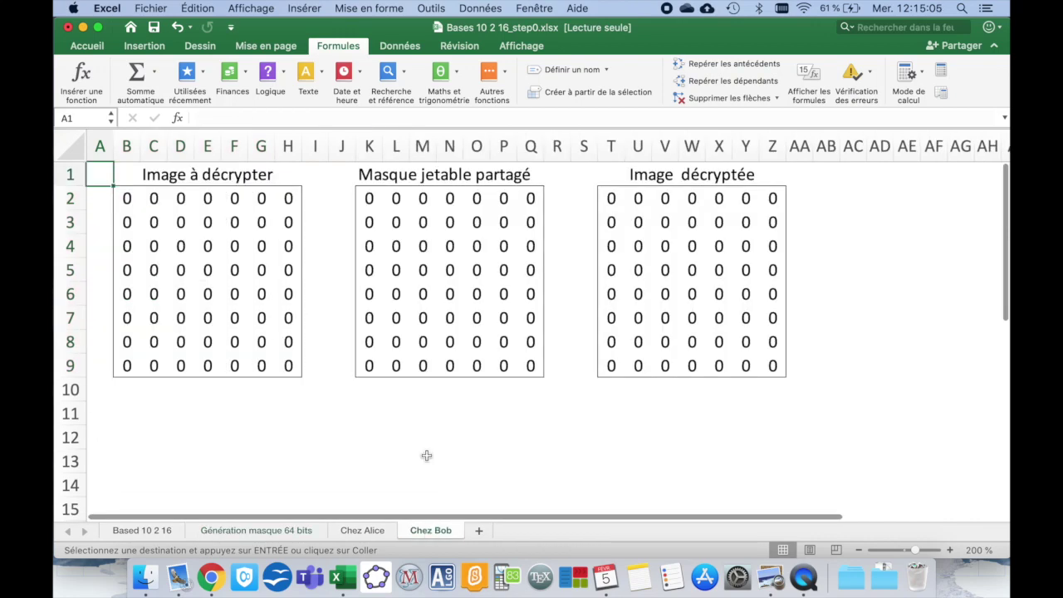
{"action": "left_click", "coordinate": [372, 199]}
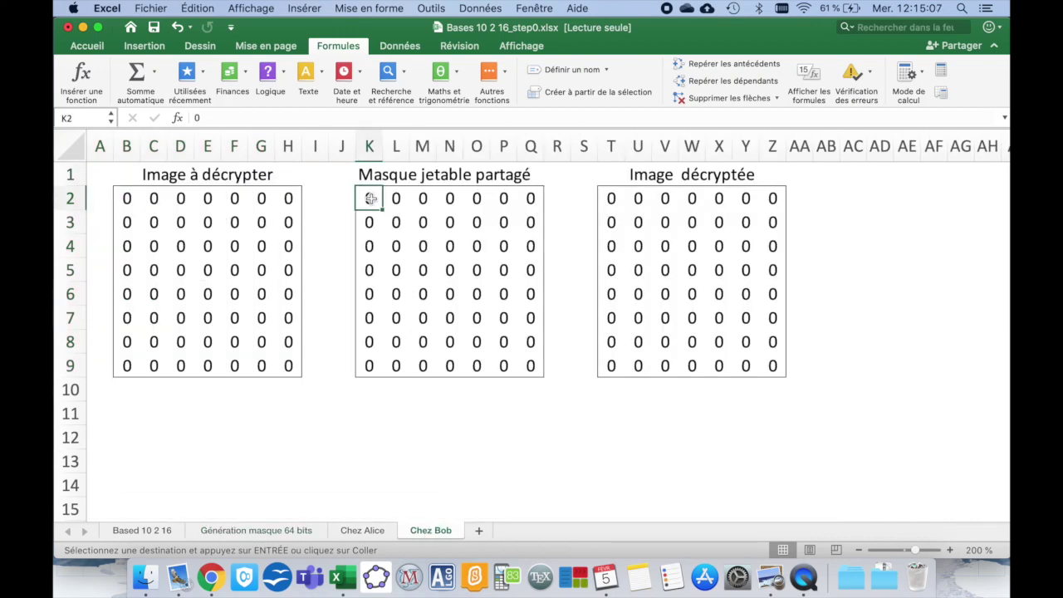
{"action": "right_click", "coordinate": [374, 201]}
{"action": "mouse_move", "coordinate": [424, 225]}
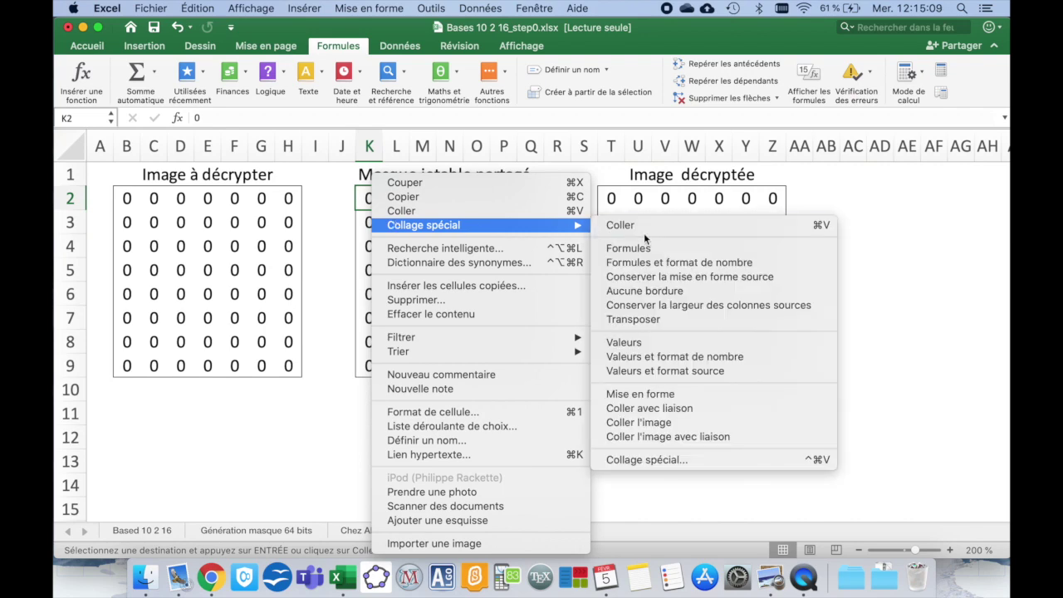
{"action": "left_click", "coordinate": [646, 343]}
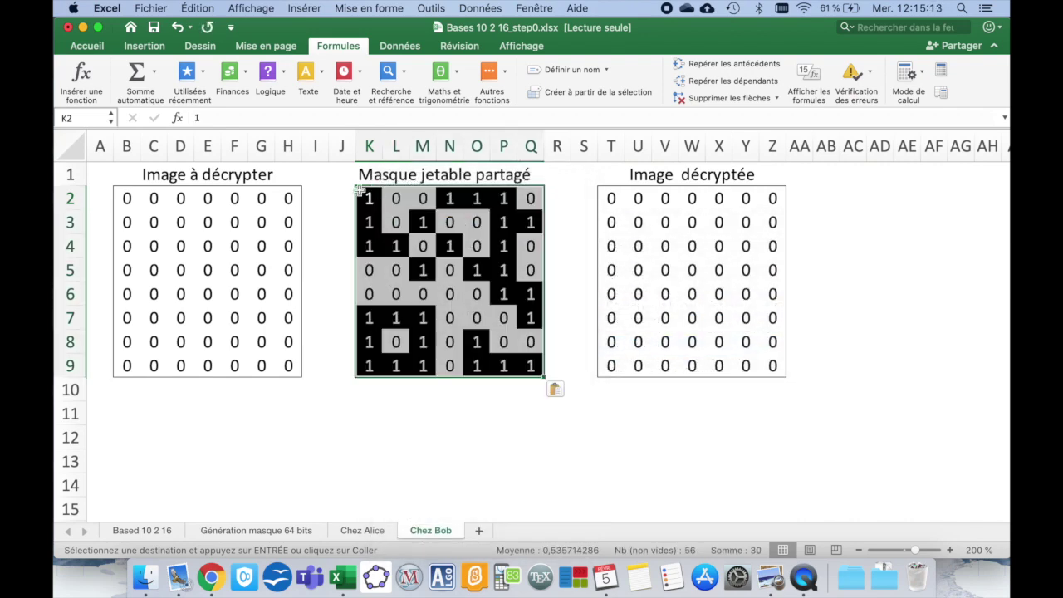
{"action": "left_click", "coordinate": [436, 176]}
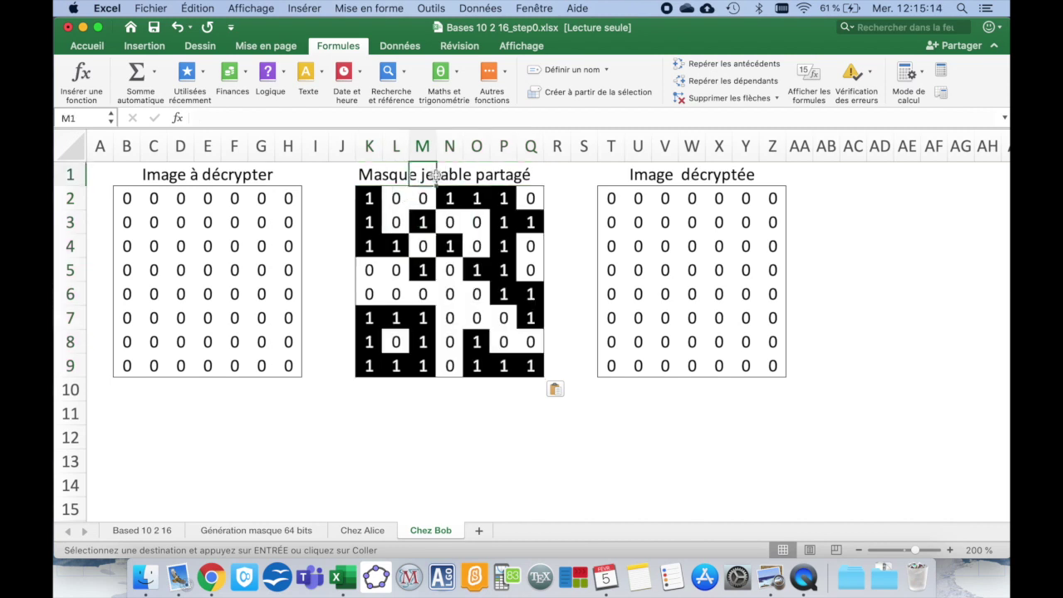
{"action": "left_click", "coordinate": [373, 172]}
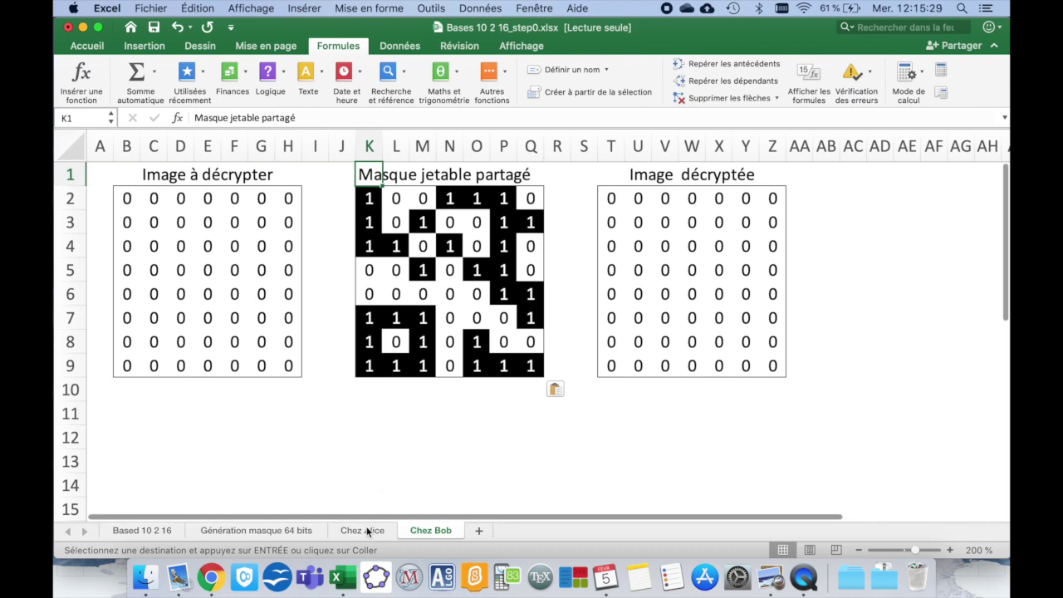
{"action": "left_click", "coordinate": [368, 530]}
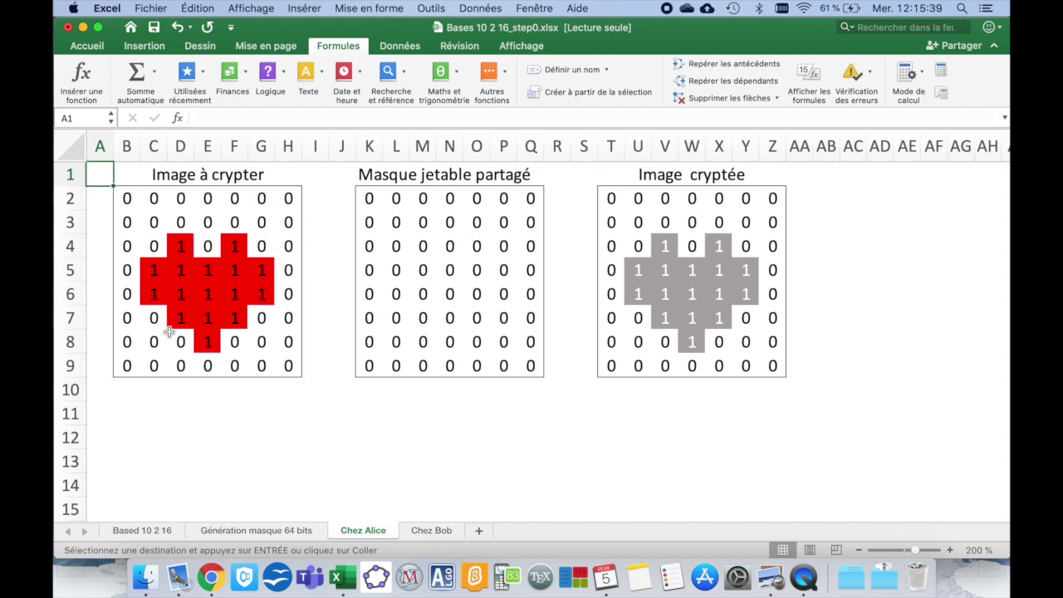
Step: Paste the same mask bits without borders into Alice's mask grid starting at K2
{"action": "left_click", "coordinate": [371, 199]}
{"action": "right_click", "coordinate": [371, 199]}
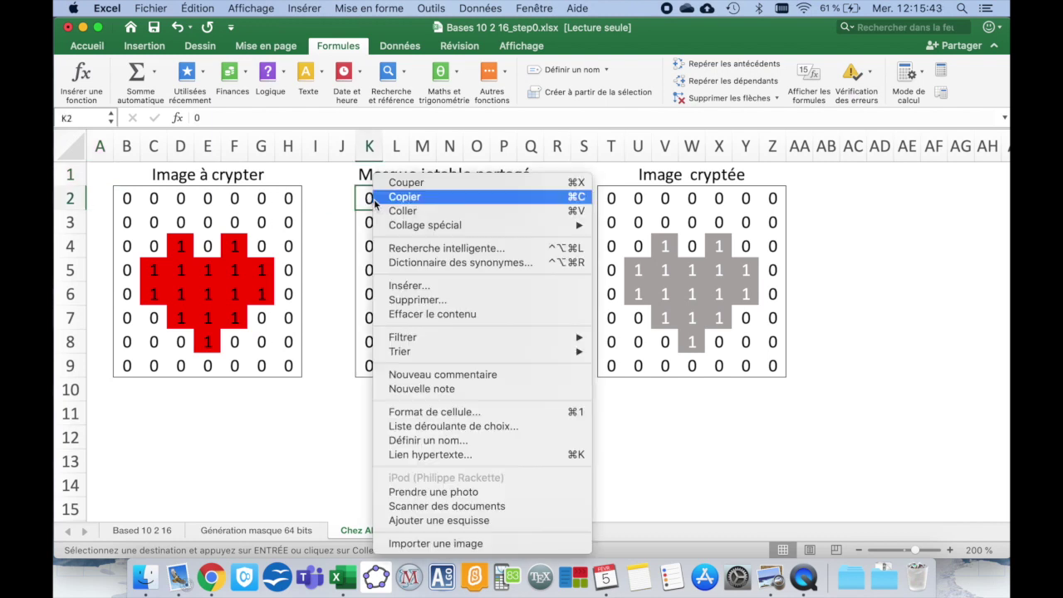
{"action": "mouse_move", "coordinate": [425, 225]}
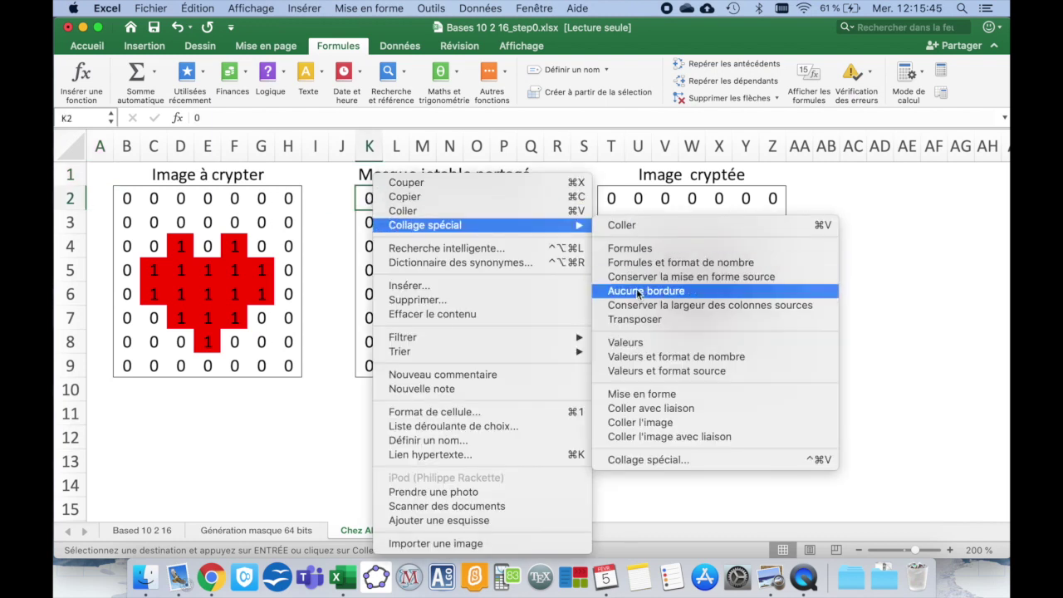
{"action": "left_click", "coordinate": [638, 343]}
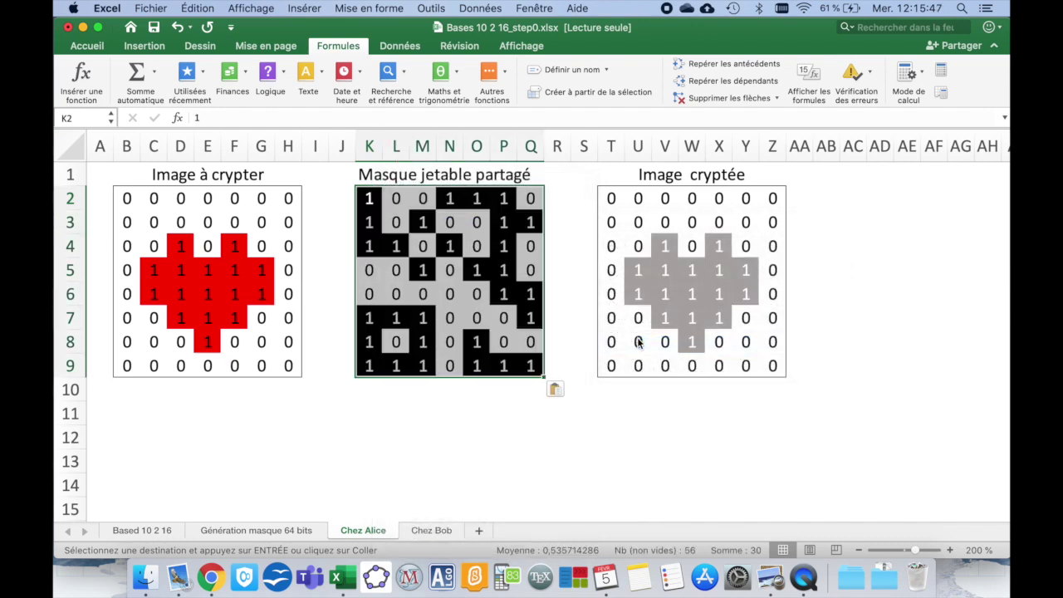
{"action": "left_click", "coordinate": [460, 175]}
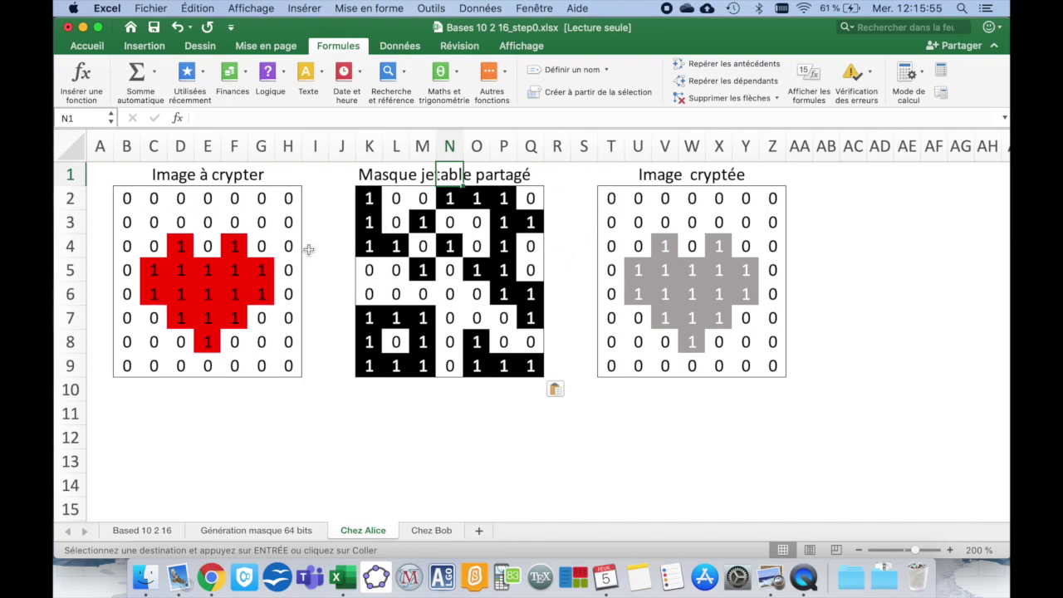
Step: Trace how T2 and U2 combine image pixels and mask bits via =MOD(B2+K2;2)
{"action": "left_click", "coordinate": [129, 200]}
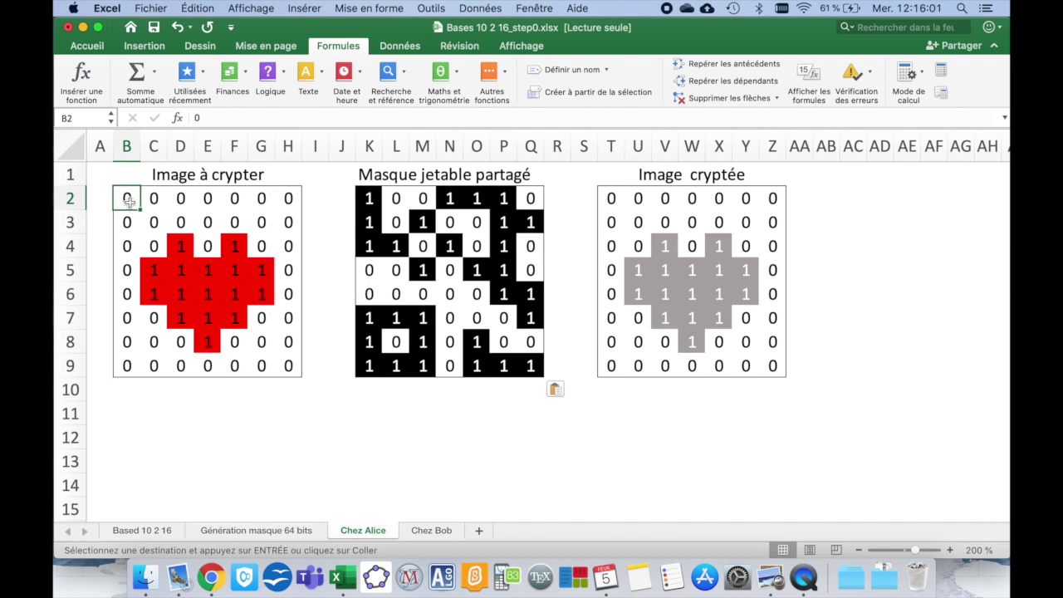
{"action": "left_click", "coordinate": [372, 198]}
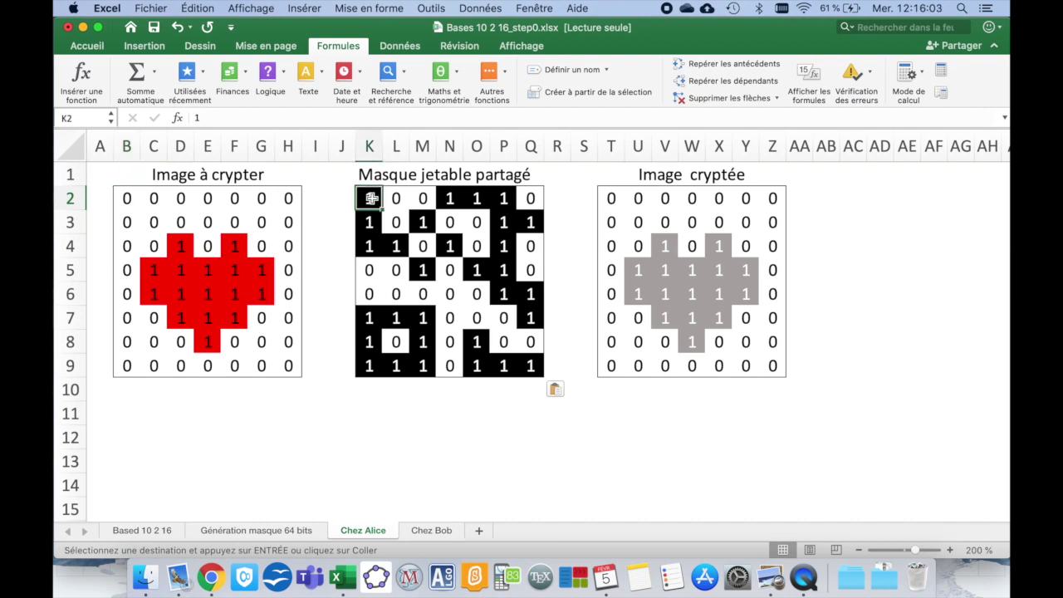
{"action": "left_click", "coordinate": [129, 200]}
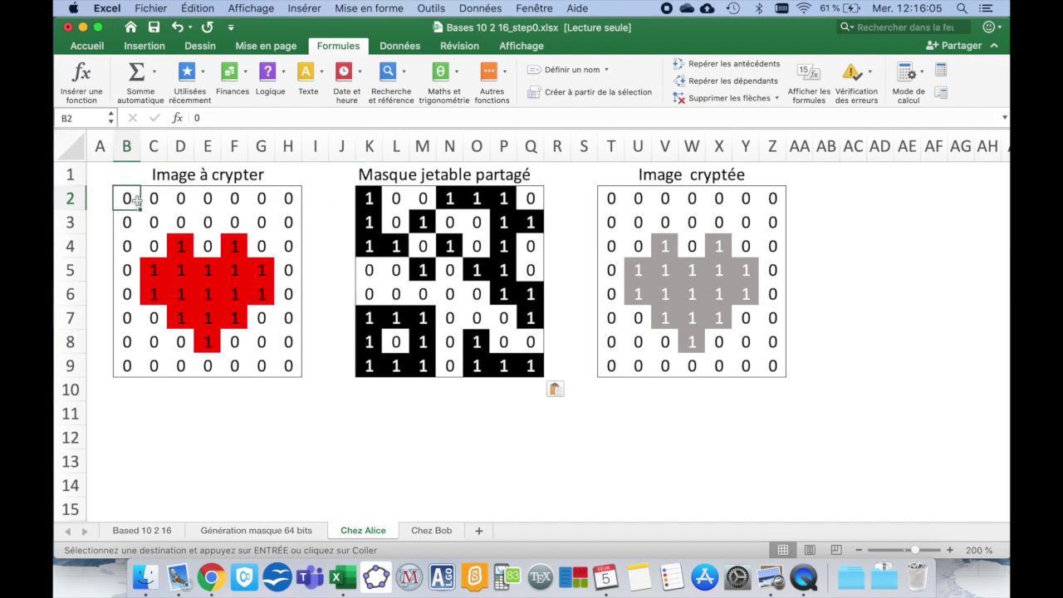
{"action": "left_click", "coordinate": [369, 199]}
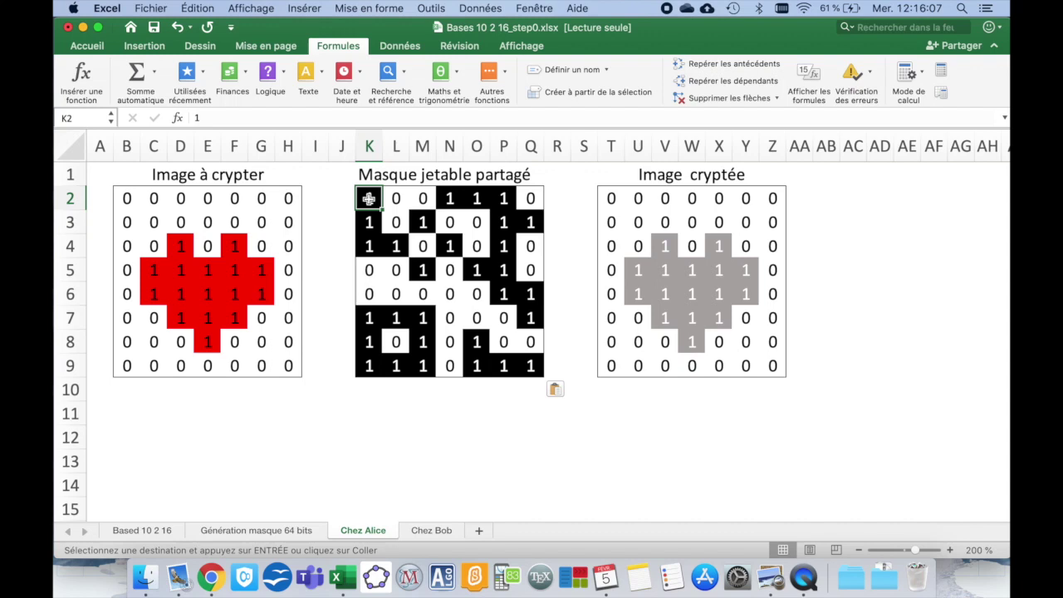
{"action": "left_click", "coordinate": [611, 199]}
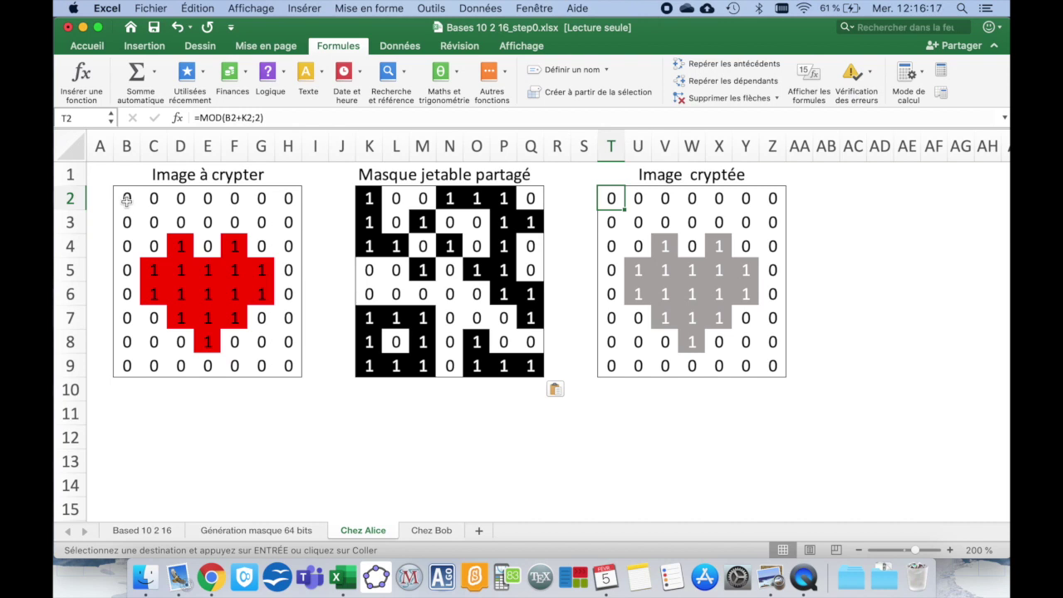
{"action": "left_click", "coordinate": [126, 199]}
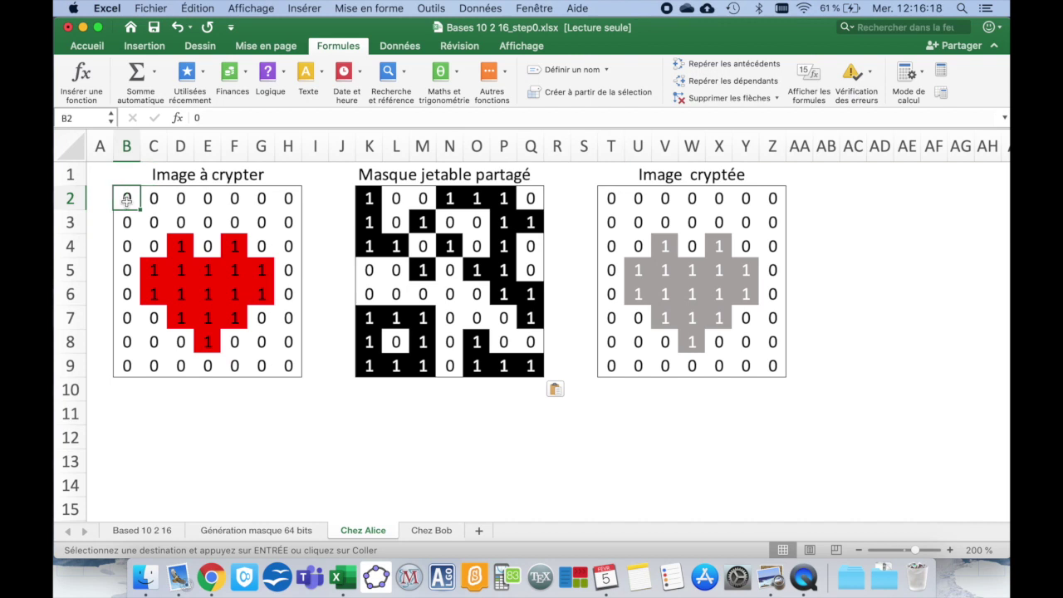
{"action": "left_click", "coordinate": [372, 199]}
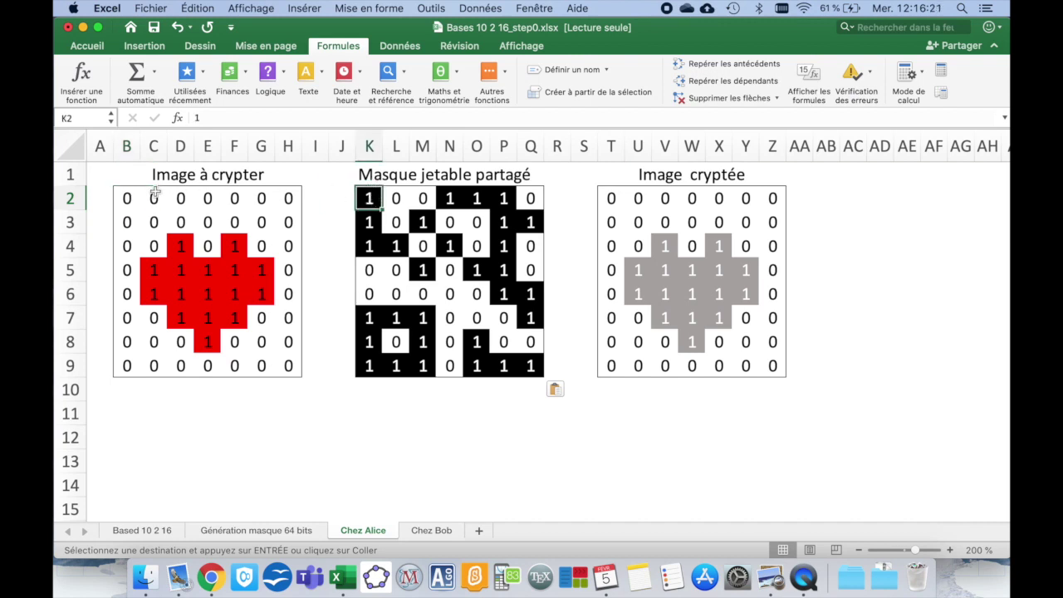
{"action": "left_click", "coordinate": [154, 198]}
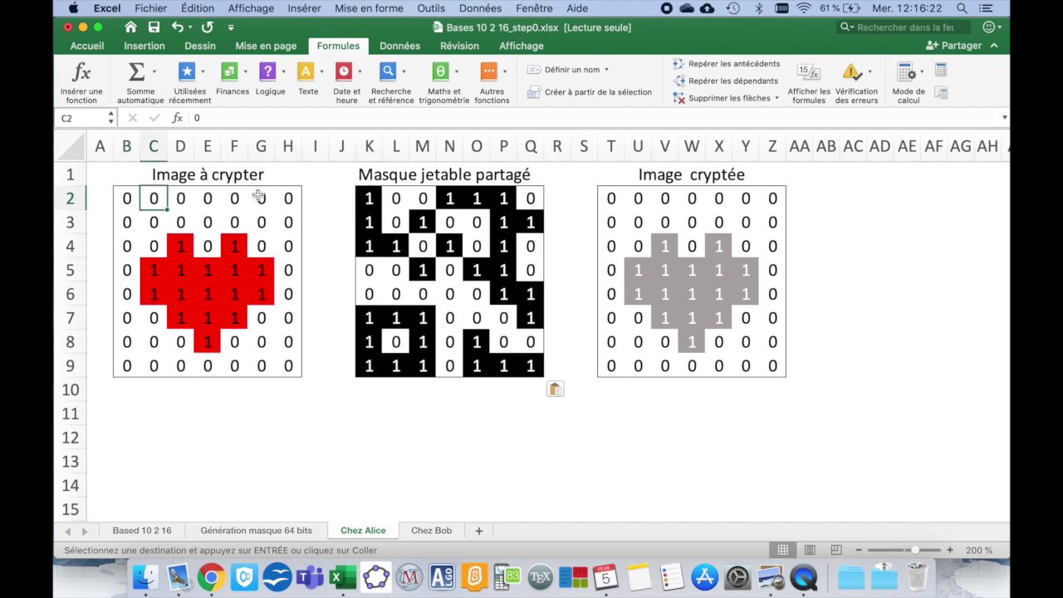
{"action": "left_click", "coordinate": [394, 198]}
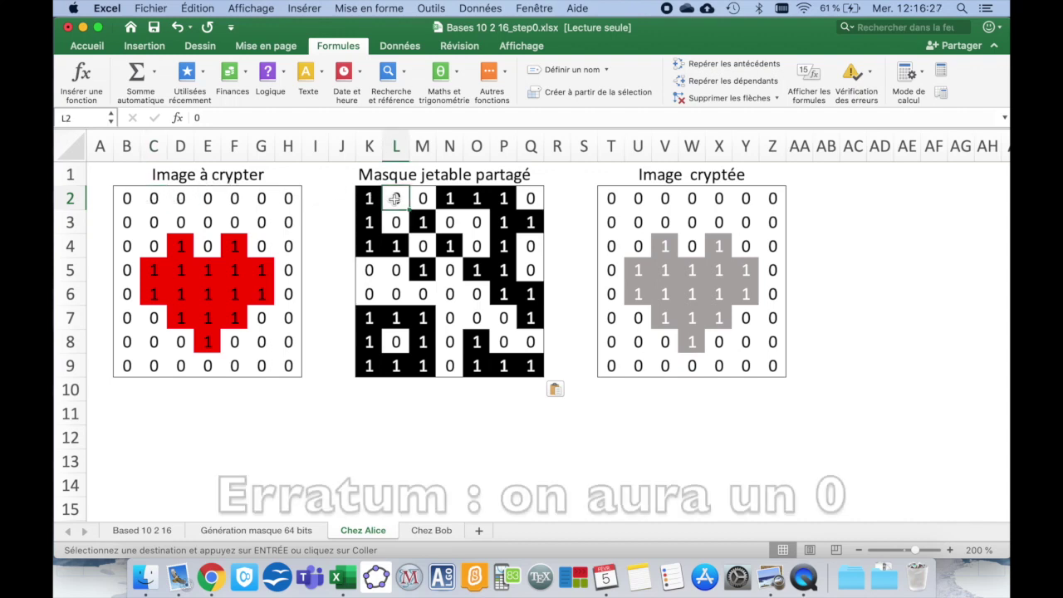
{"action": "left_click", "coordinate": [636, 200]}
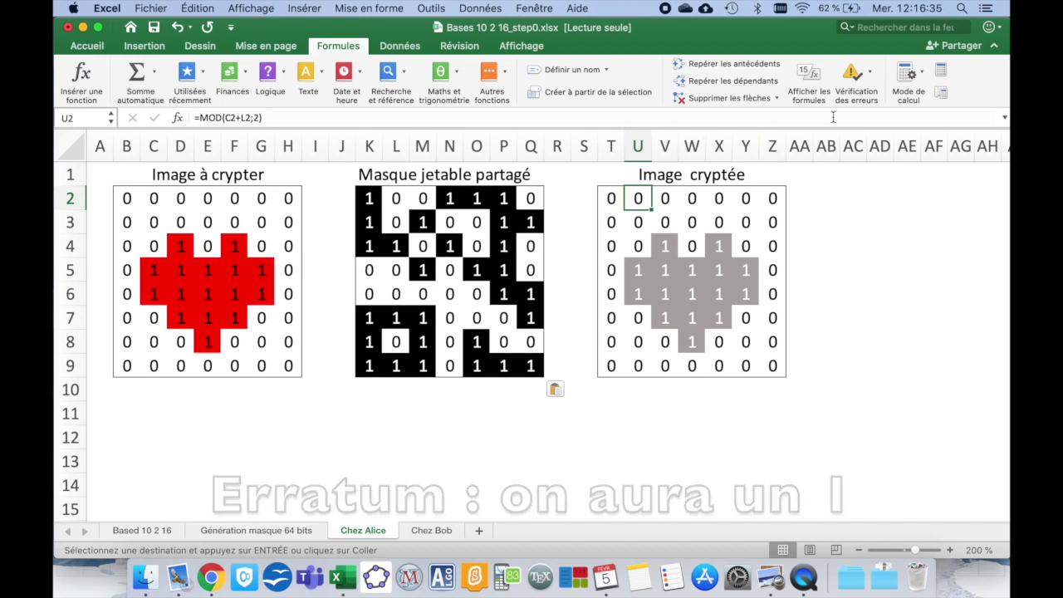
Step: Recalculate so the encrypted image updates, then select T2:Z9
{"action": "left_click", "coordinate": [937, 74]}
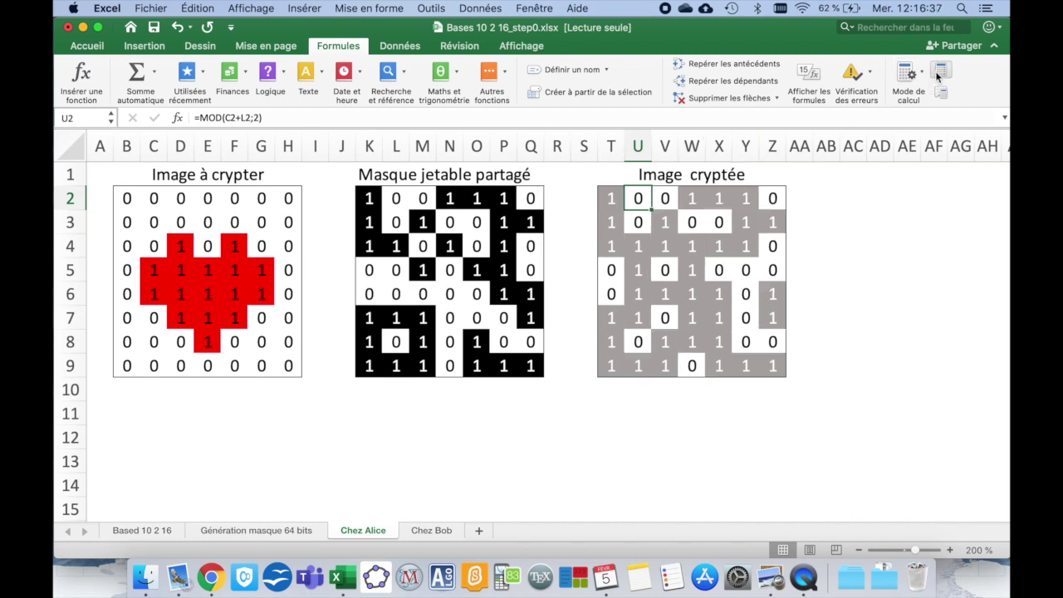
{"action": "left_click", "coordinate": [841, 229]}
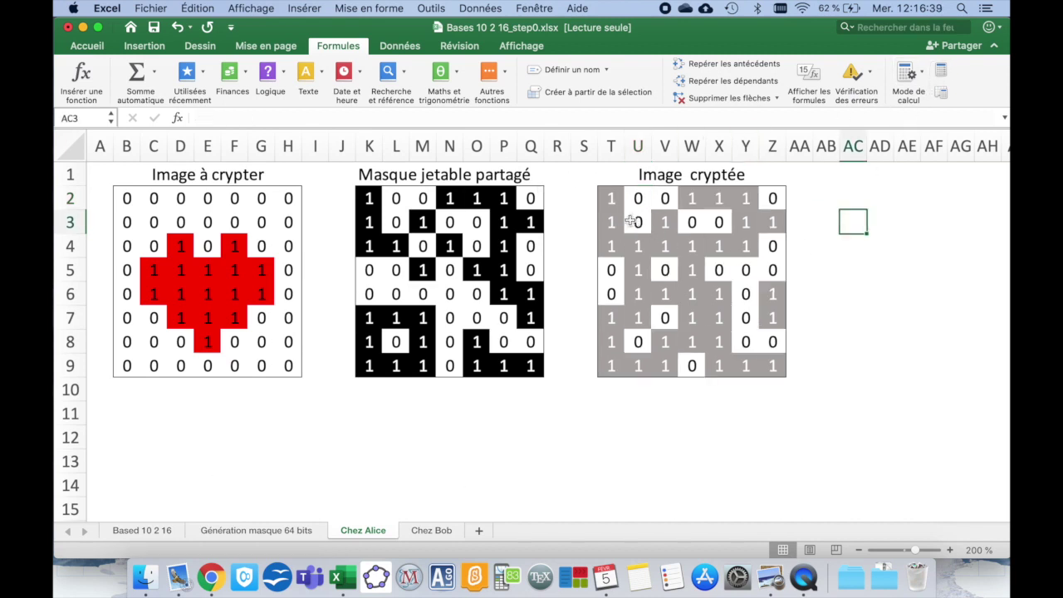
{"action": "mouse_move", "coordinate": [612, 200]}
{"action": "left_mouse_down"}
{"action": "mouse_move", "coordinate": [668, 245]}
{"action": "mouse_move", "coordinate": [763, 356]}
{"action": "left_mouse_up"}
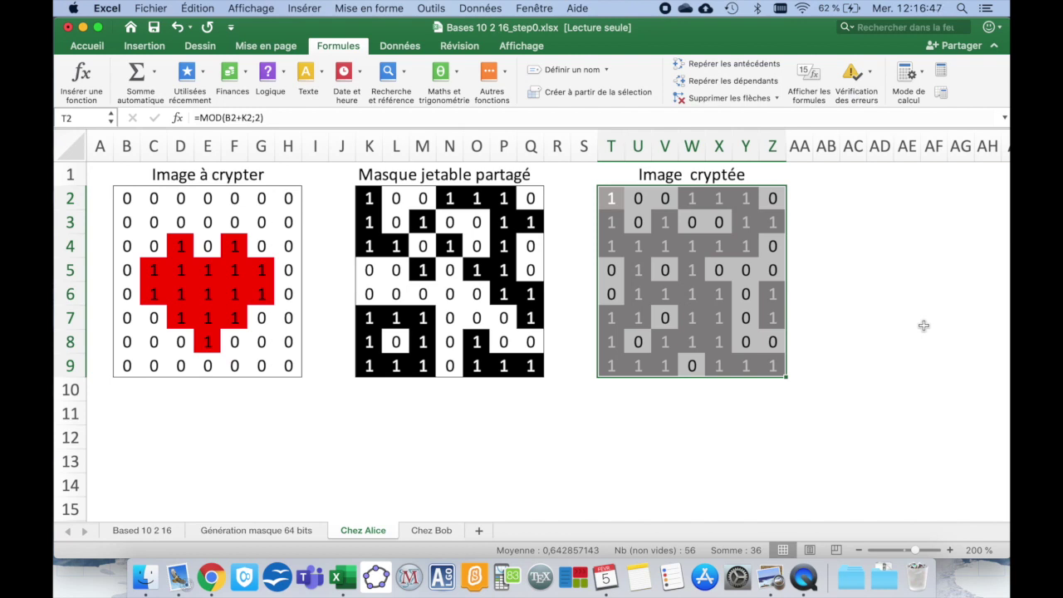
Step: Paste Alice's encrypted image as values into Bob's B2 and recalculate to reveal the heart
{"action": "key", "text": "super+c"}
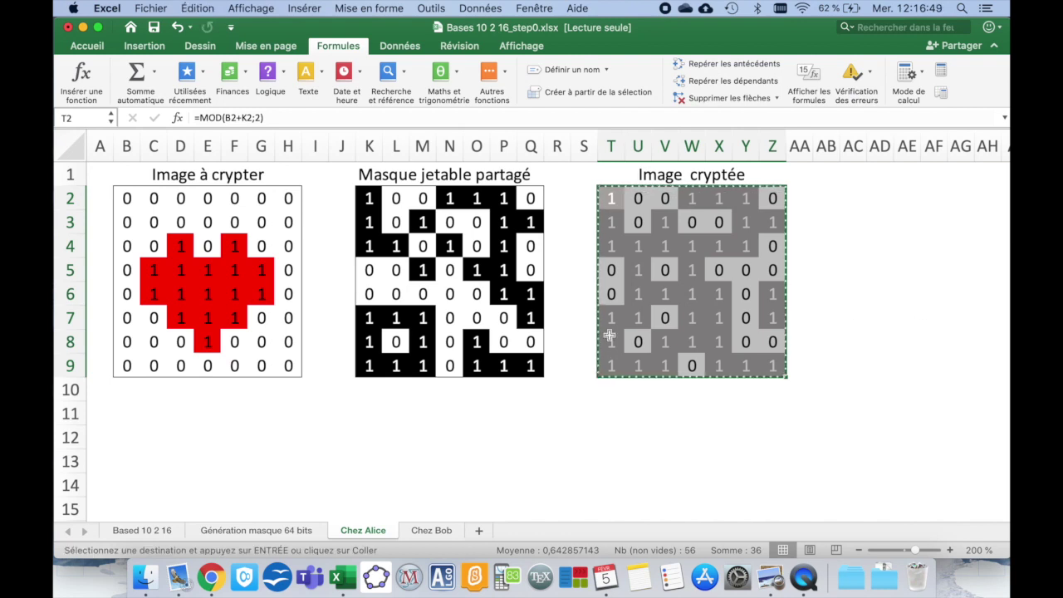
{"action": "left_click", "coordinate": [449, 531]}
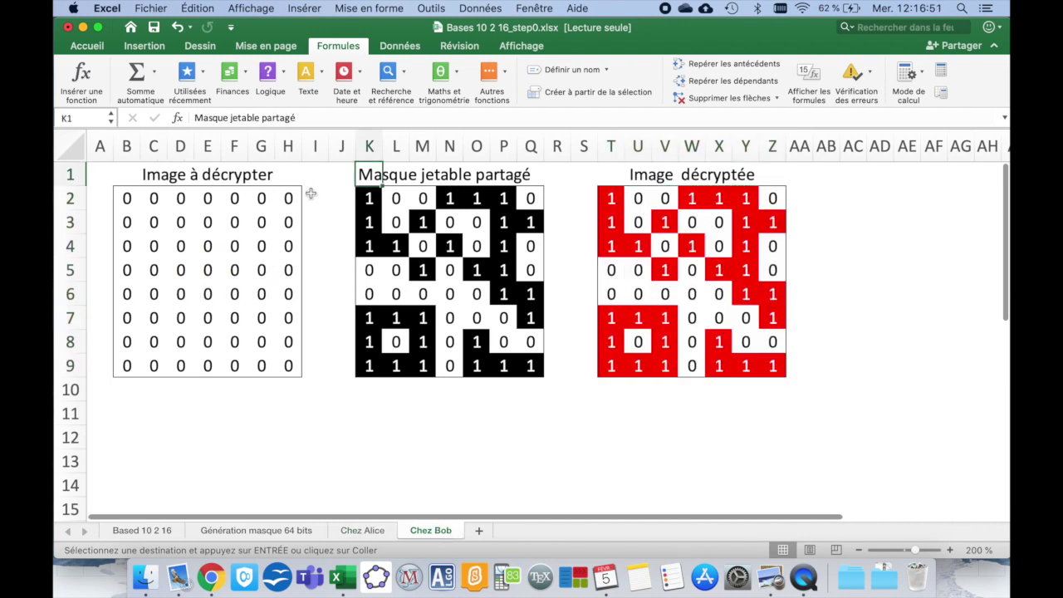
{"action": "left_click", "coordinate": [129, 199]}
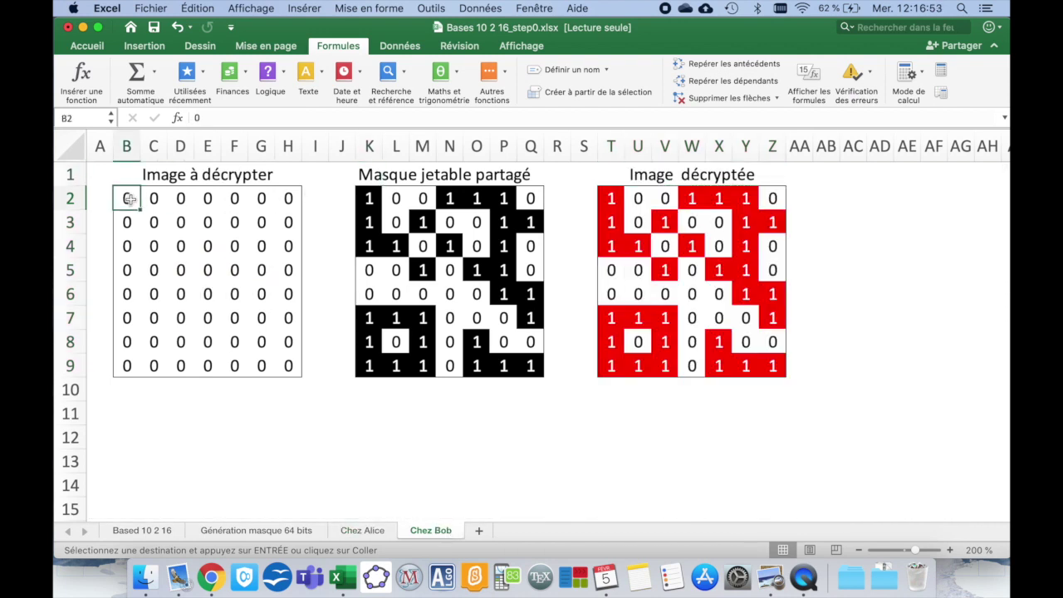
{"action": "right_click", "coordinate": [129, 199]}
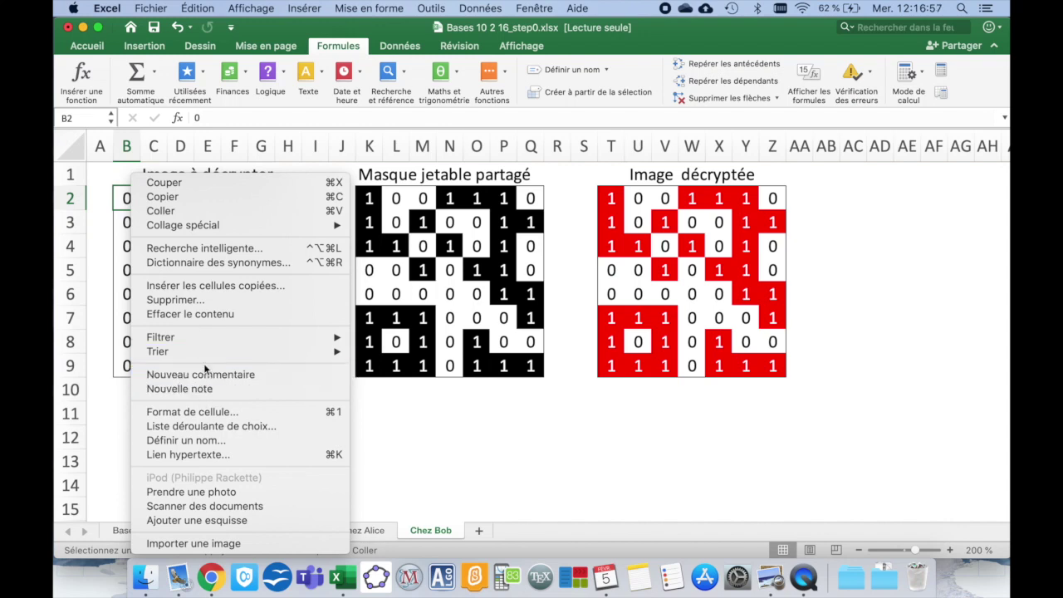
{"action": "mouse_move", "coordinate": [184, 225]}
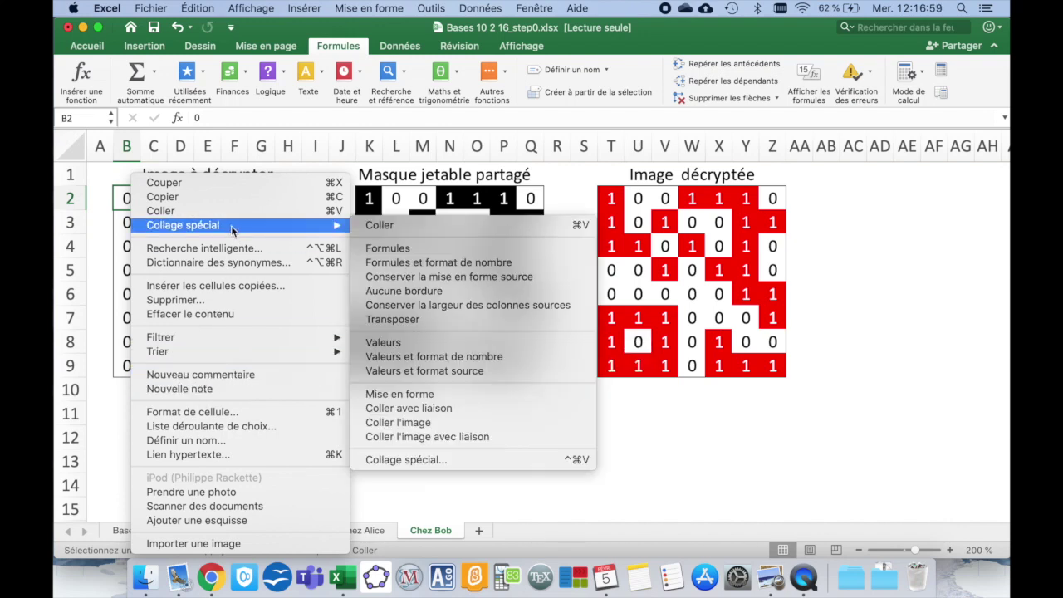
{"action": "left_click", "coordinate": [407, 342]}
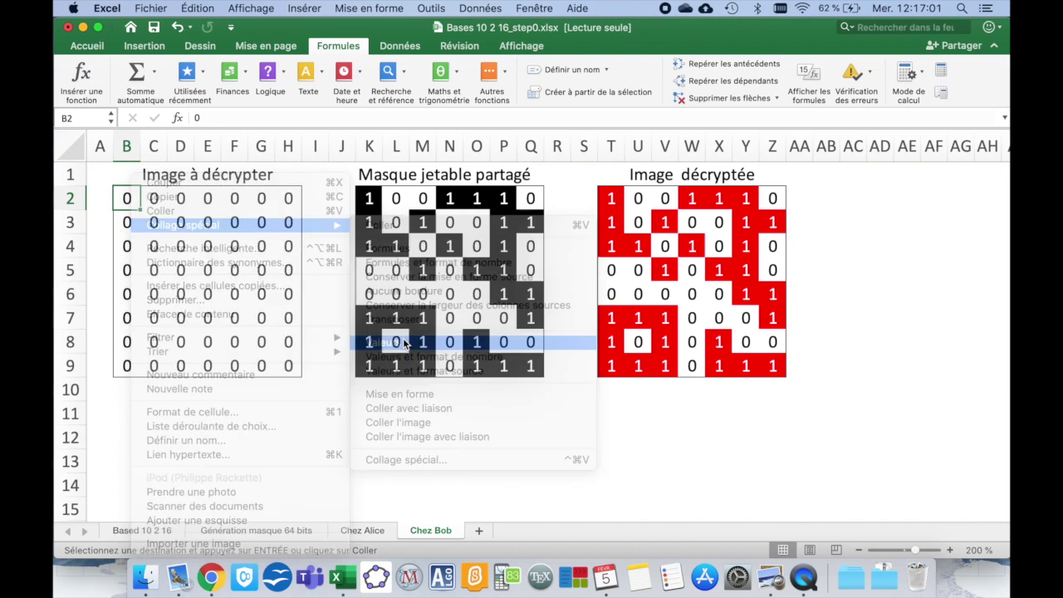
{"action": "left_click", "coordinate": [367, 201]}
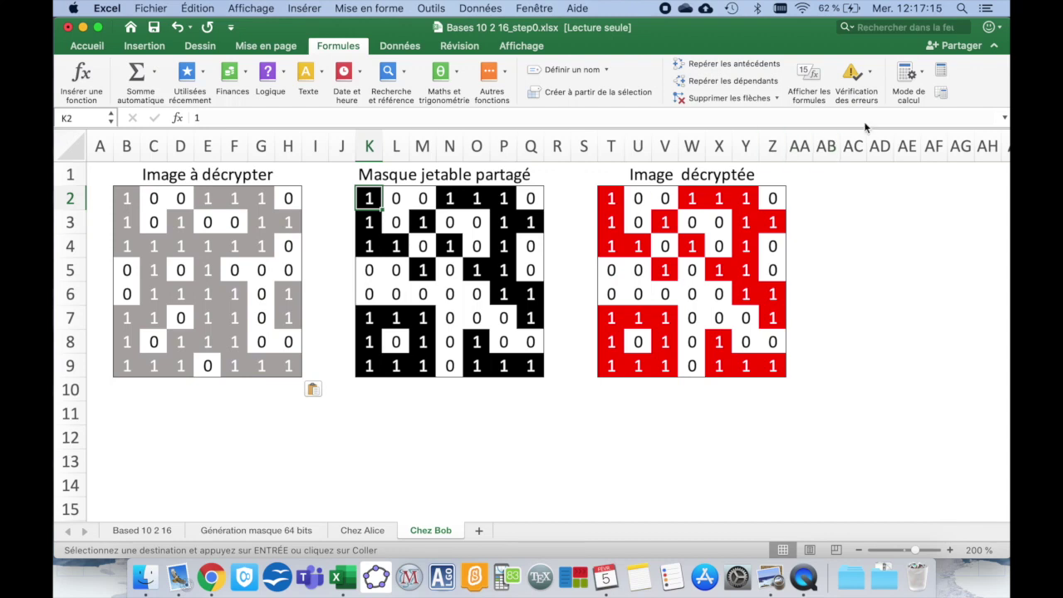
{"action": "left_click", "coordinate": [939, 79]}
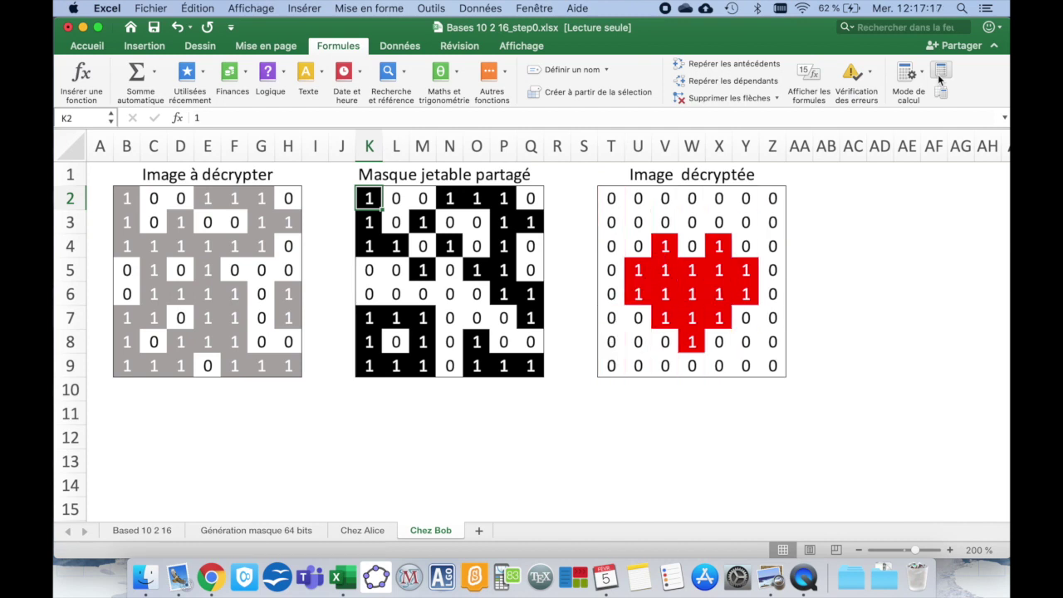